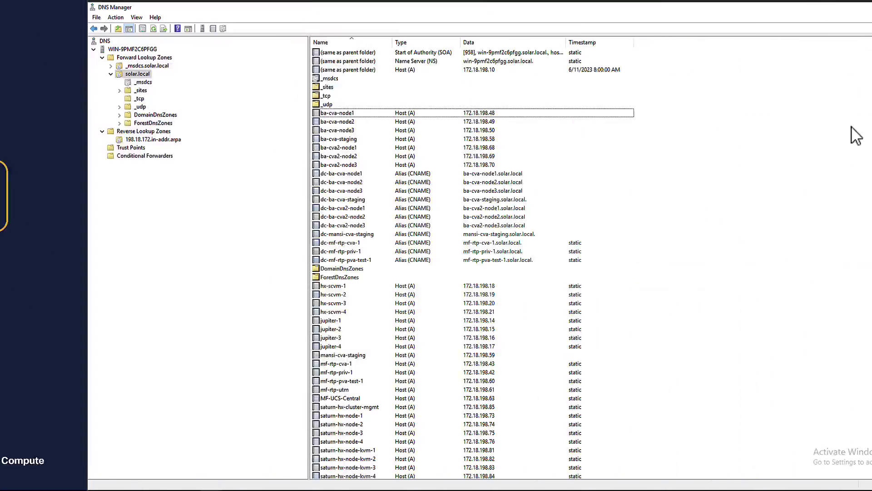
Step: Select the ba-cva-node1–3 host records and their PTR records from 172.18.198.48 onward
left_click(411, 156)
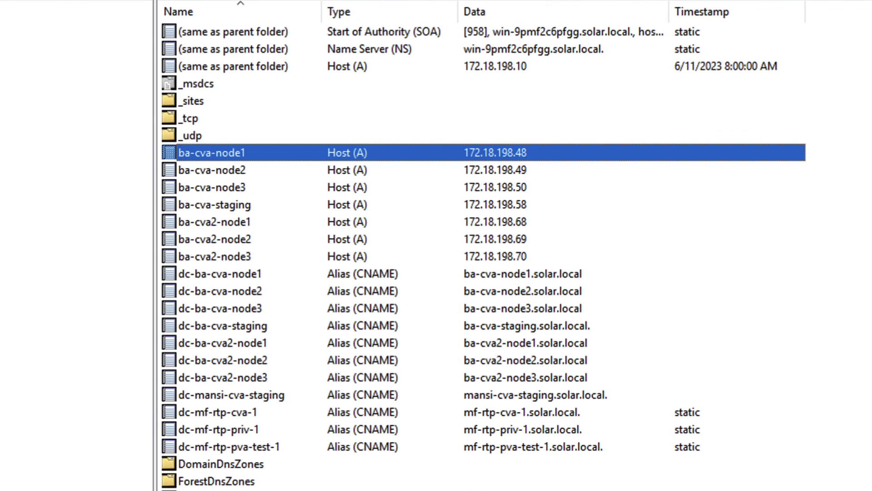
key("shift+Down")
key("shift+Down")
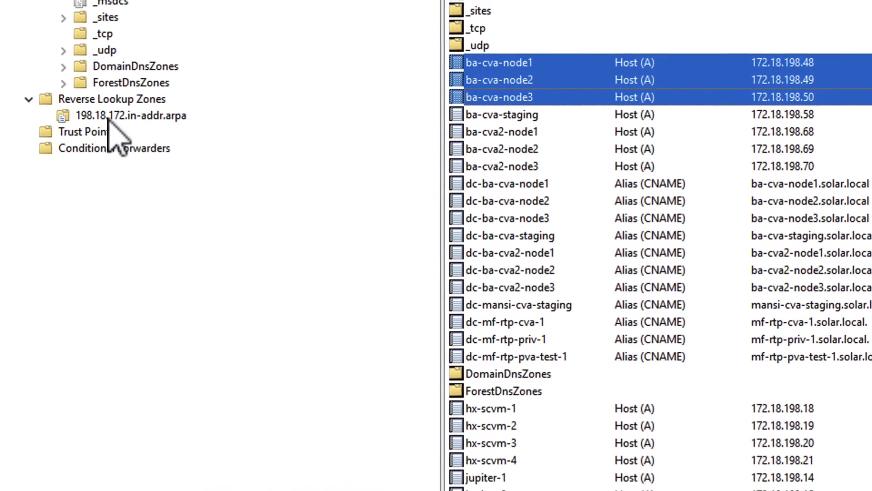
left_click(113, 113)
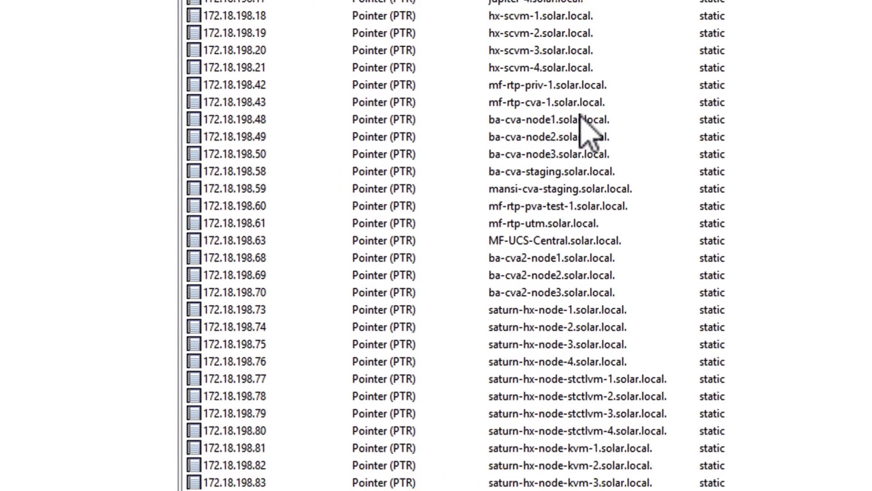
left_click(865, 166)
key("shift+Down")
key("shift+Down")
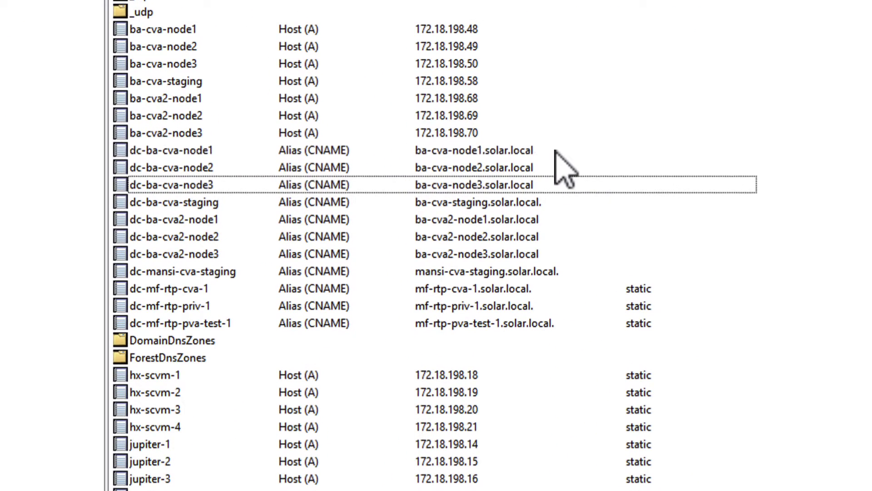
Step: Select the dc-ba-cva-node1 through node3 alias records
left_click(772, 154)
key("shift+Down")
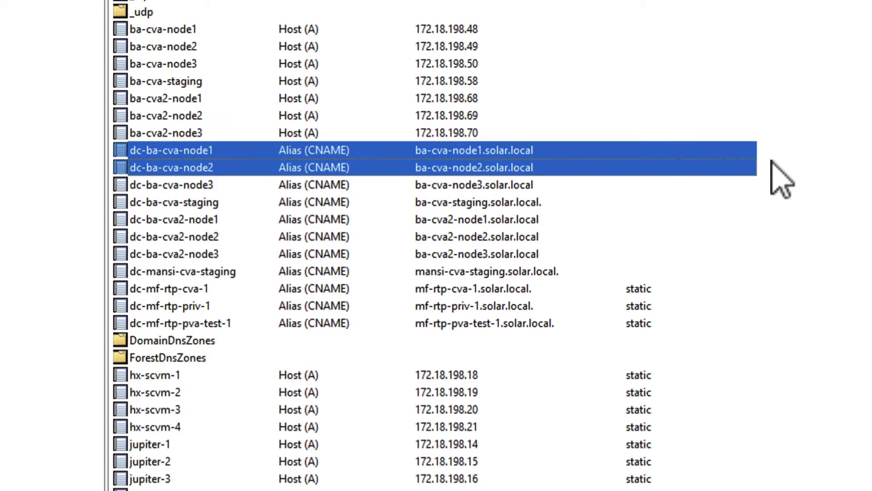
key("shift+Down")
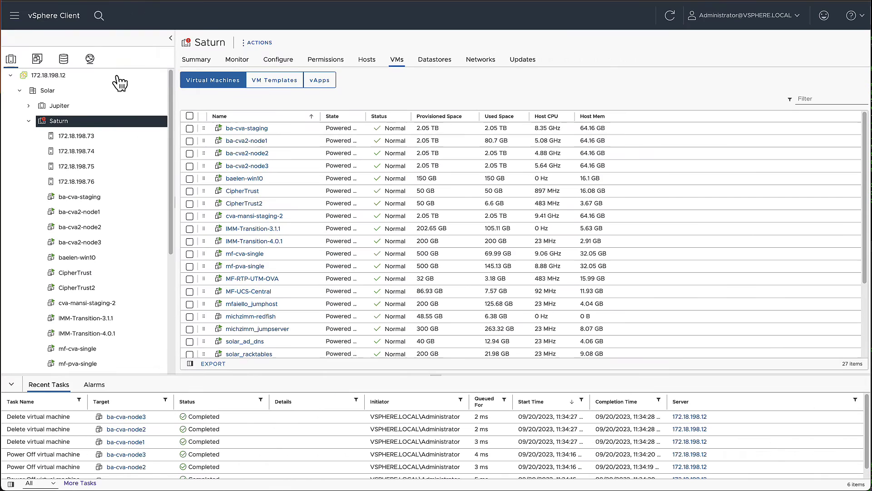
Step: Start a Deploy OVF Template on Saturn from the pasted appliance OVA URL
right_click(71, 123)
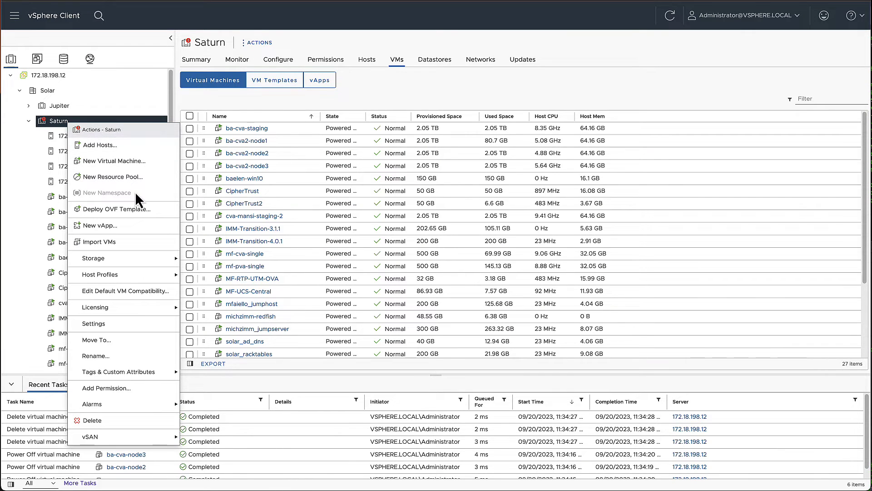
left_click(127, 210)
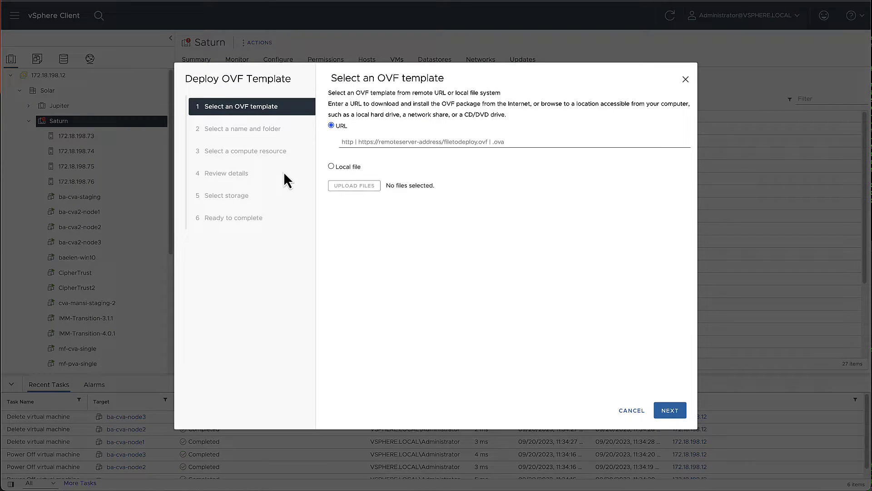
left_click(601, 141)
key("ctrl+v")
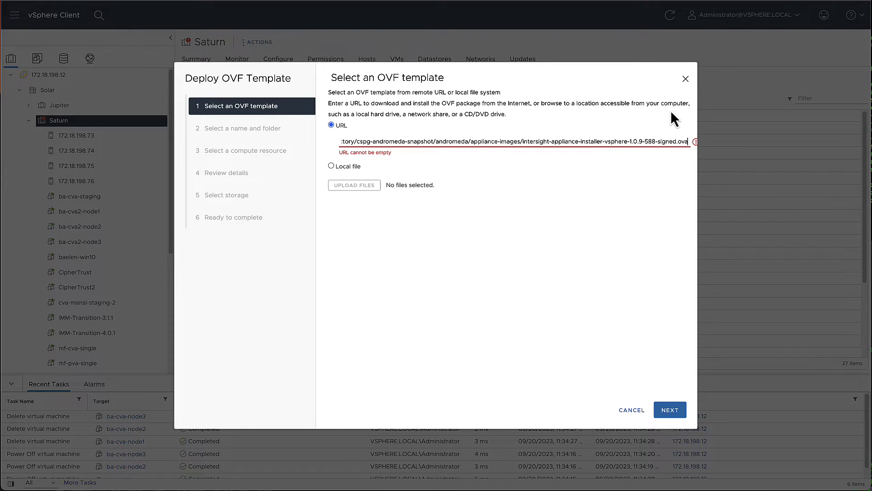
left_click(658, 240)
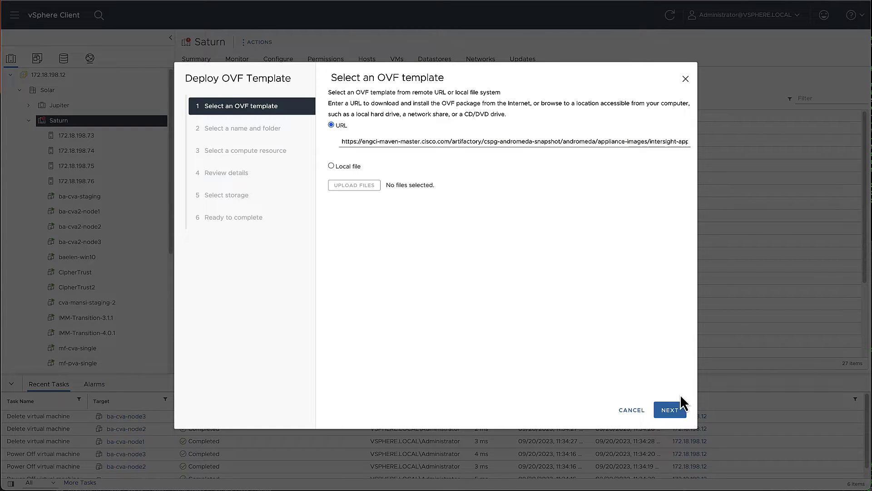
left_click(669, 410)
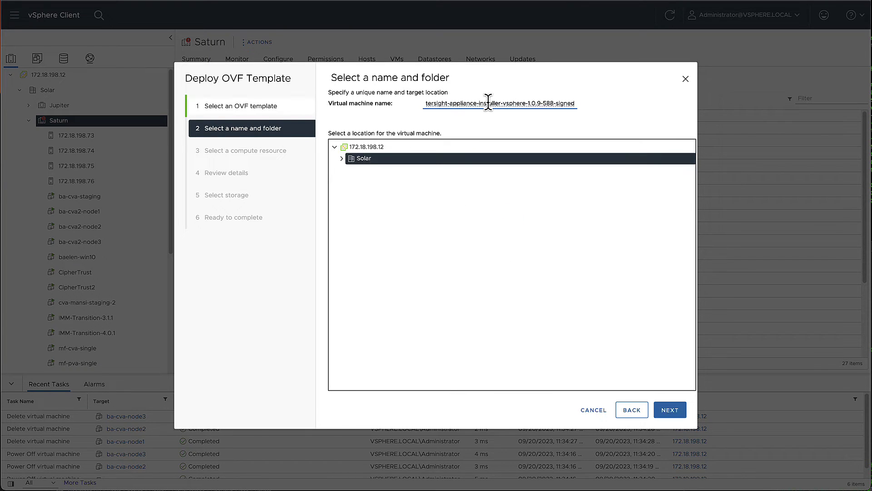
Step: Name the new VM ba-cva-node1 and continue to compute resource selection
key("ctrl+a")
type("ba-cv")
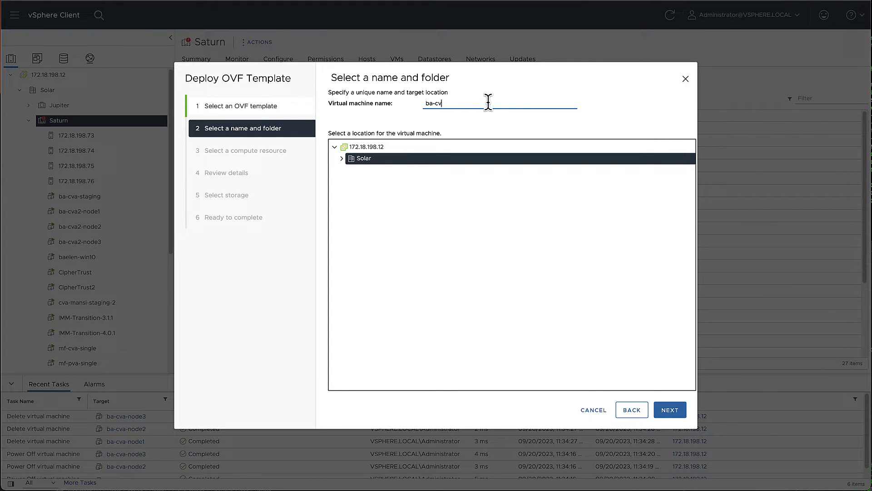
type("a-node1")
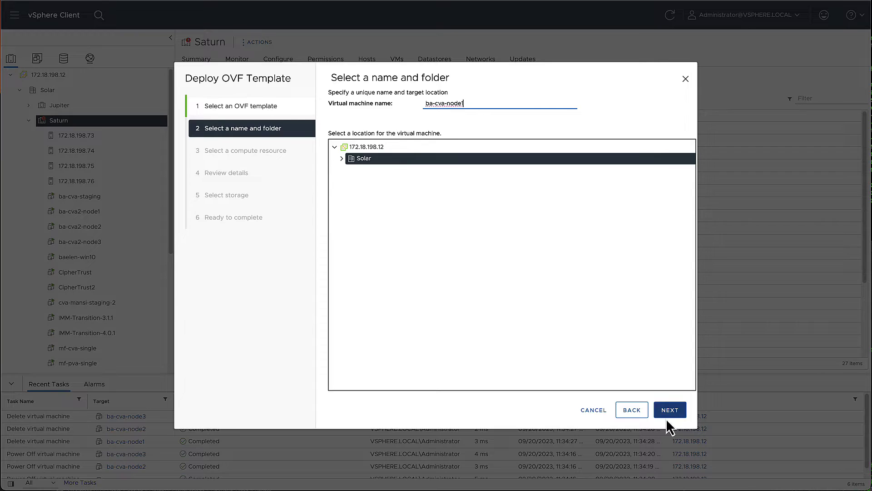
left_click(670, 409)
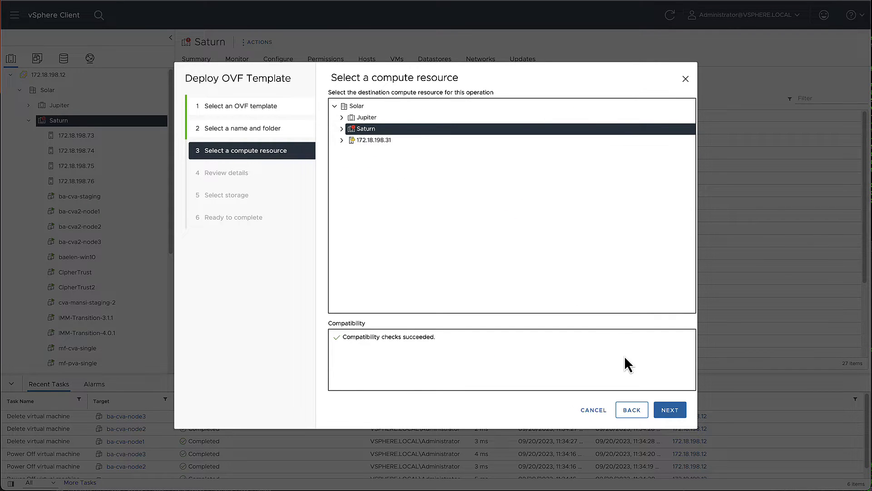
Step: Use Saturn, ignore the certificate warning, choose 24 CPU/64GB RAM and saturn-datastore storage
left_click(671, 411)
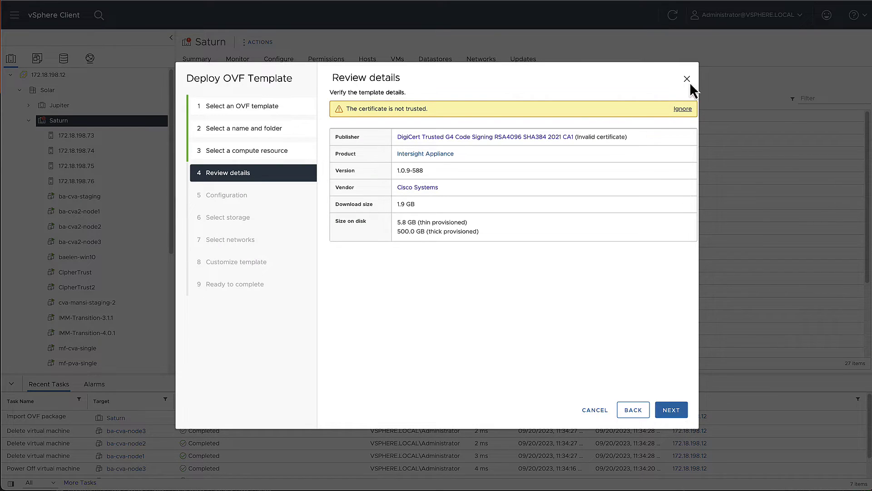
left_click(682, 109)
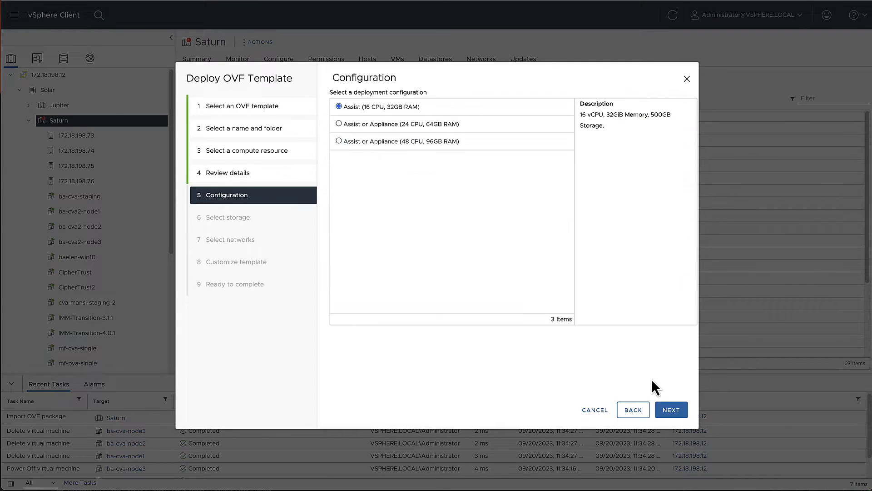
left_click(381, 127)
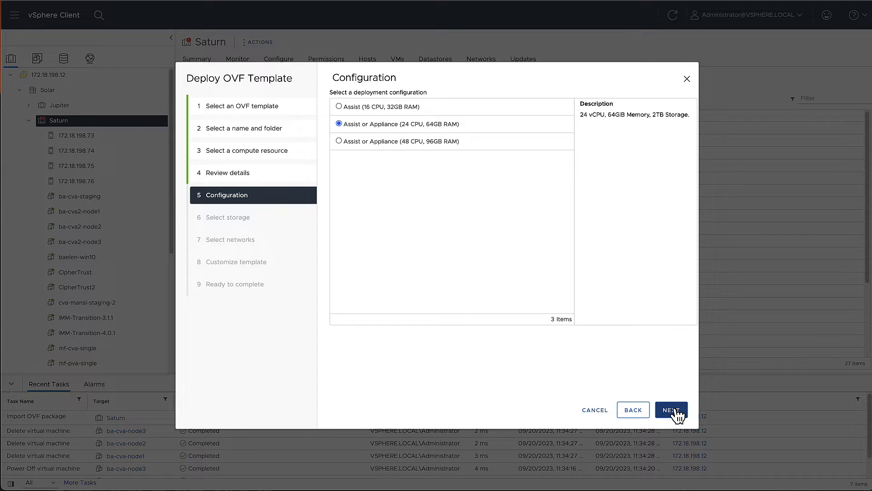
left_click(673, 411)
left_click(338, 177)
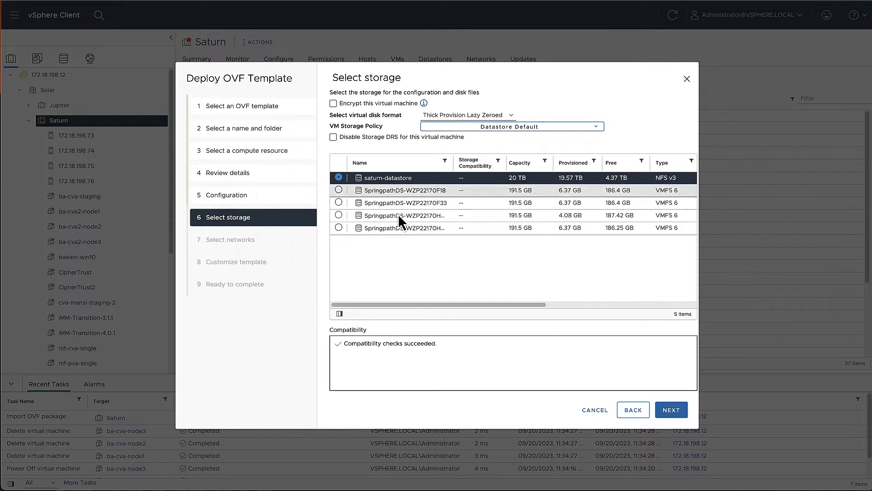
left_click(671, 409)
left_click(670, 410)
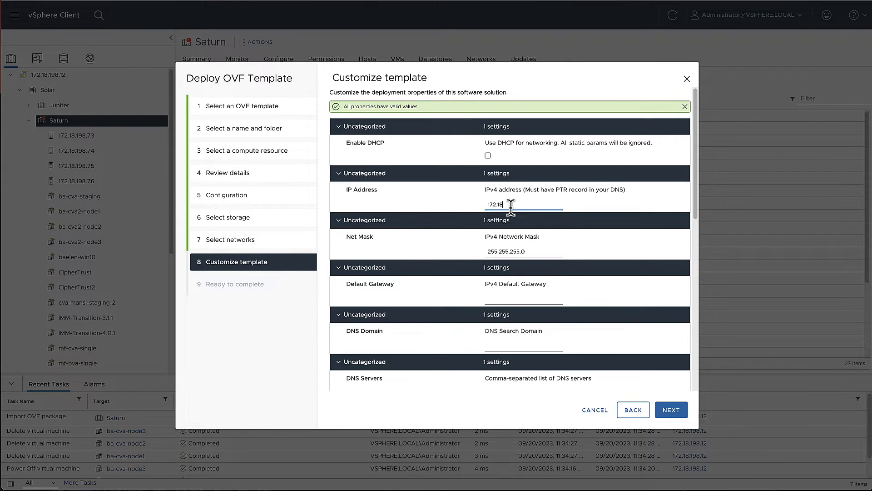
Step: Set IP 172.18.198.48, DNS domain solar.local and DNS server 172.18.198.10
type(".48")
key("Tab")
key("Tab")
key("Tab")
key("Tab")
key("Tab")
key("Tab")
type("solar.local")
key("Tab")
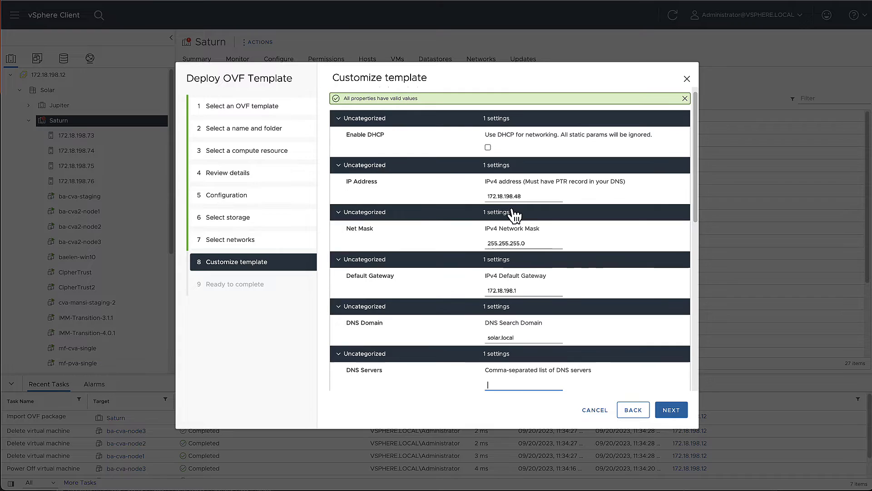
type("172.18.198.10")
Step: Enter and confirm the admin password and set NTP server bnt.esl.cisco.com
key("Tab")
type("************")
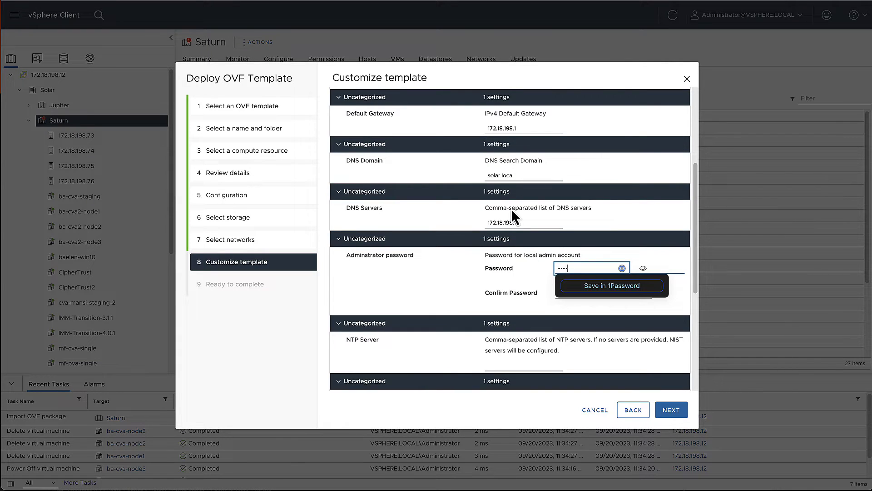
key("Tab")
type("************")
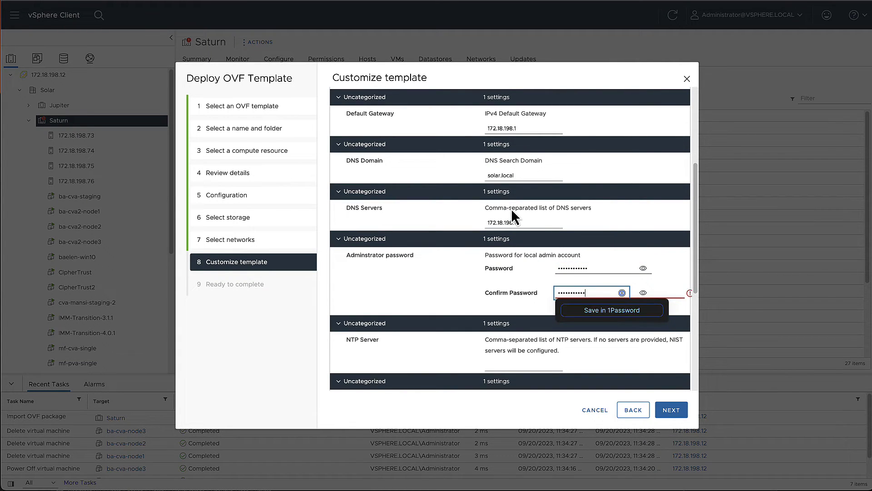
key("Tab")
type("bnt")
type(".esl.cis")
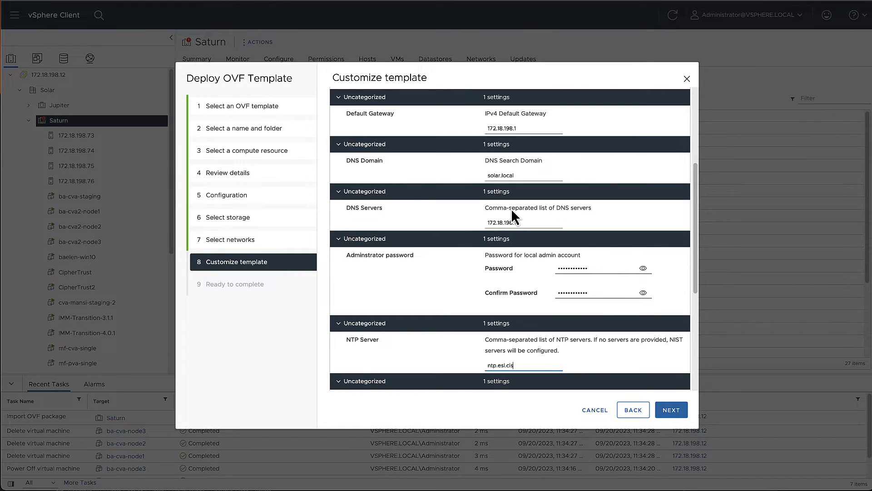
type("co.com")
scroll(473, 227, "down", 5)
left_click(672, 410)
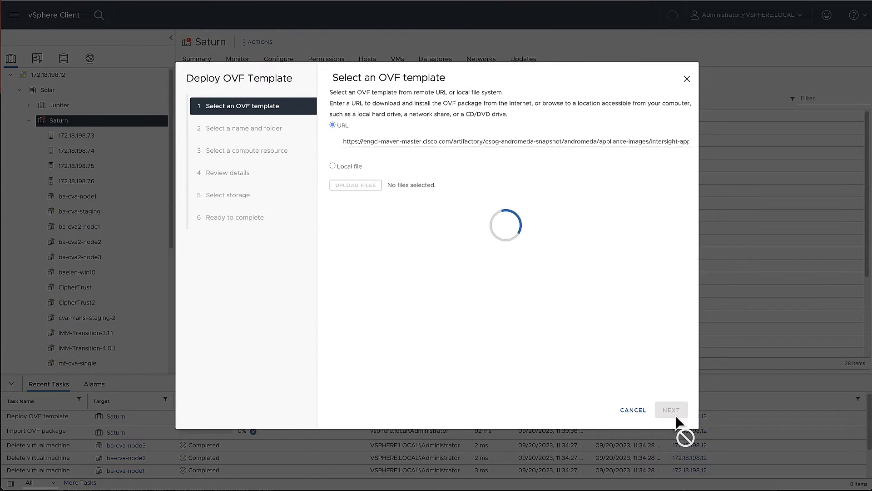
Step: Advance another OVF deployment onto Saturn through to template customization
left_click(672, 410)
left_click(671, 410)
left_click(672, 410)
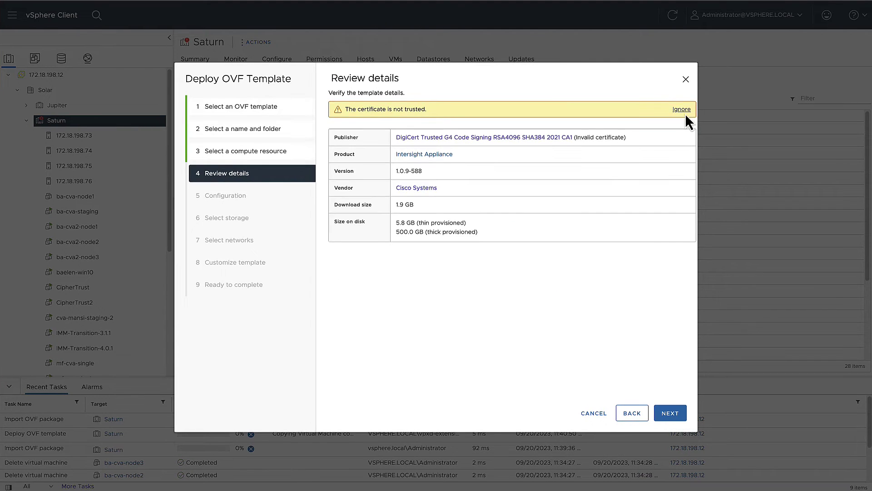
left_click(671, 409)
Step: Enter IP 172.18.198.77, gateway 172.18.198.1, domain solar.local, DNS 172.18.198.10 and the password
left_click(500, 205)
type("172")
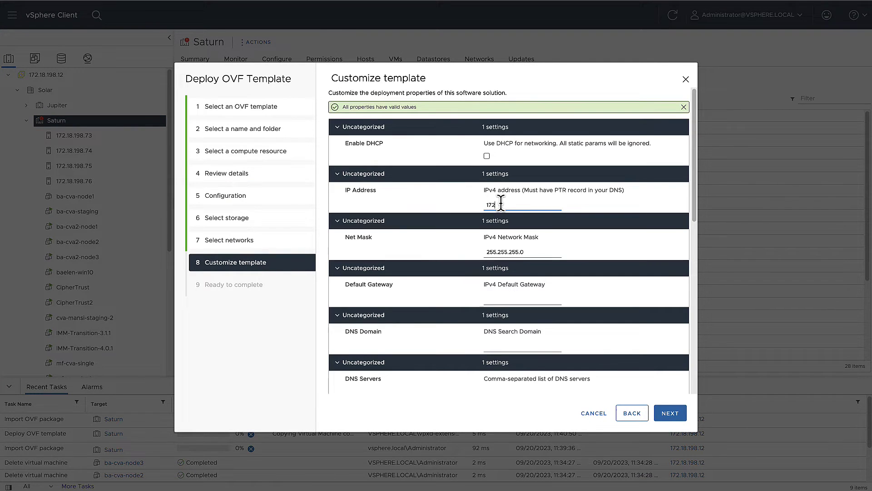
type(".18.198.77")
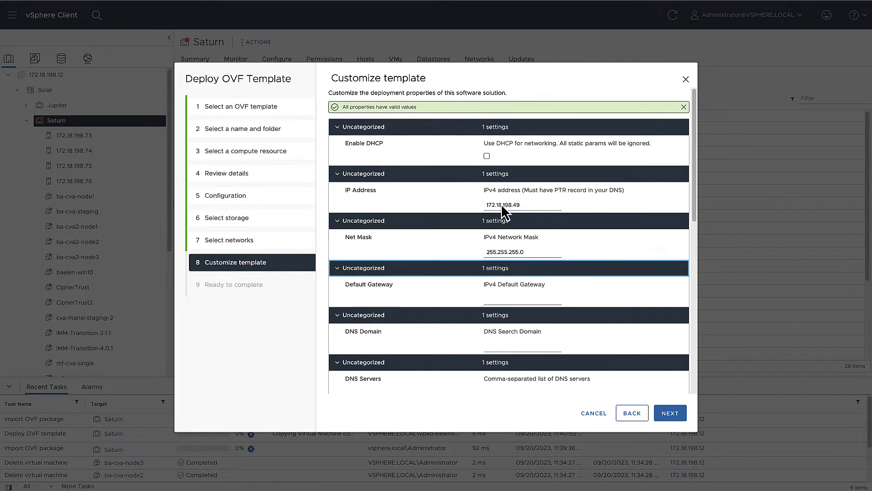
key("Tab")
type("172.18.198.1")
key("Tab")
type("solar.local")
key("Tab")
type("172.18.198.10")
key("Tab")
key("Tab")
key("ctrl+v")
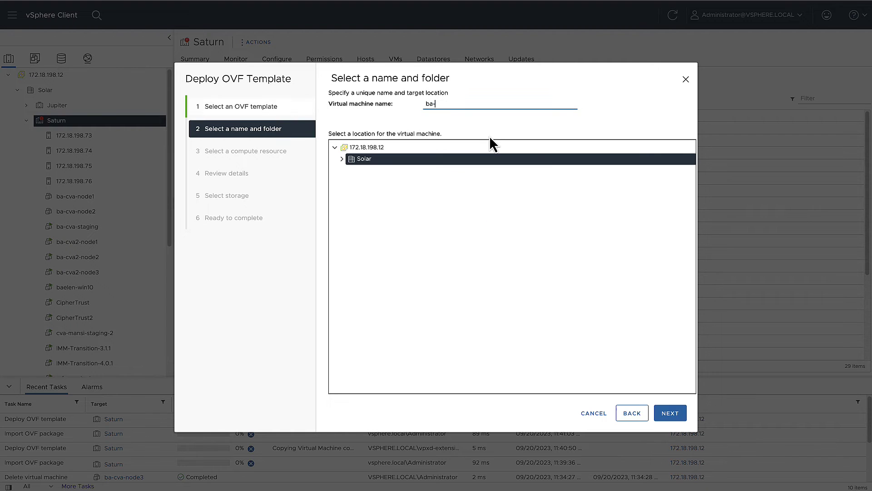
Step: Move to the next deployment's customization and set IP 172.18.198.50 with gateway 172.18.198.1
left_click(670, 413)
left_click(670, 413)
left_click(670, 413)
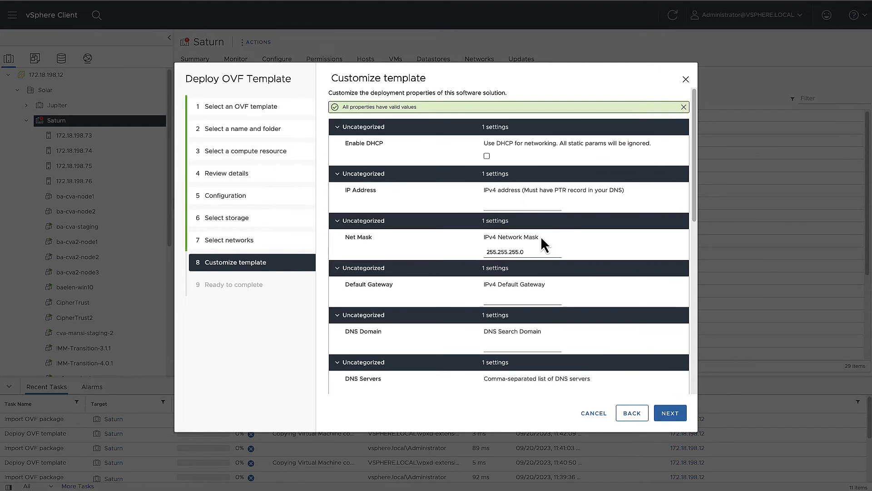
left_click(520, 205)
type("172.18.198.50")
key("Tab")
key("Tab")
type("172.18.198.1")
key("Tab")
Step: Set domain solar.local, DNS 172.18.198.10, password and NTP ntp.esl.cisco.com, then finish deploying
type("solar.,lo")
key("Tab")
type("172.18.198.10")
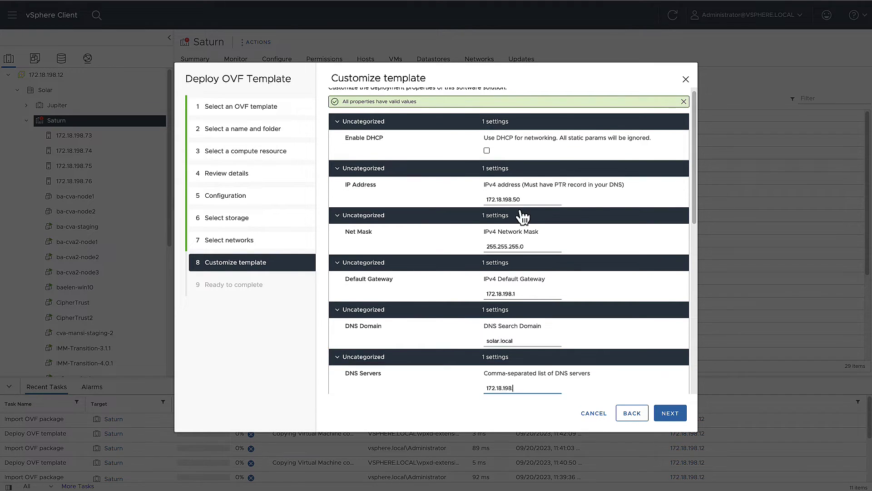
key("Tab")
key("ctrl+v")
key("Tab")
key("ctrl+v")
key("Tab")
type("ntp.esl.cisco.com")
left_click(670, 413)
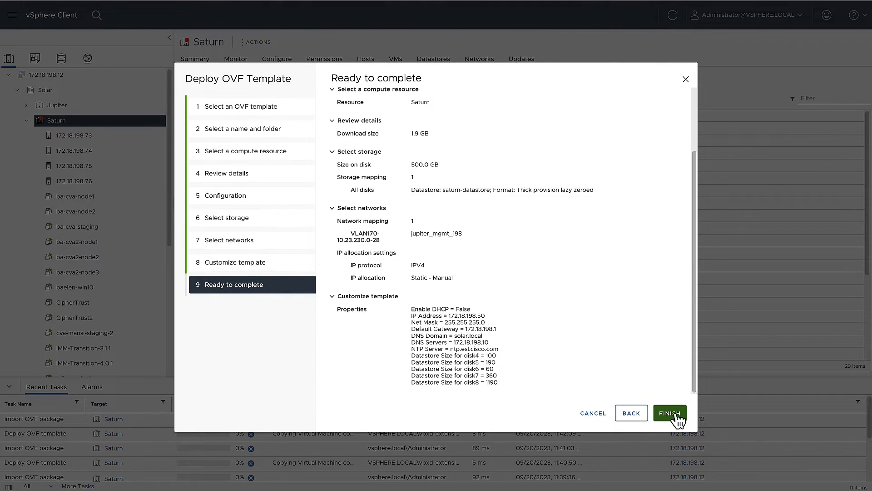
left_click(669, 467)
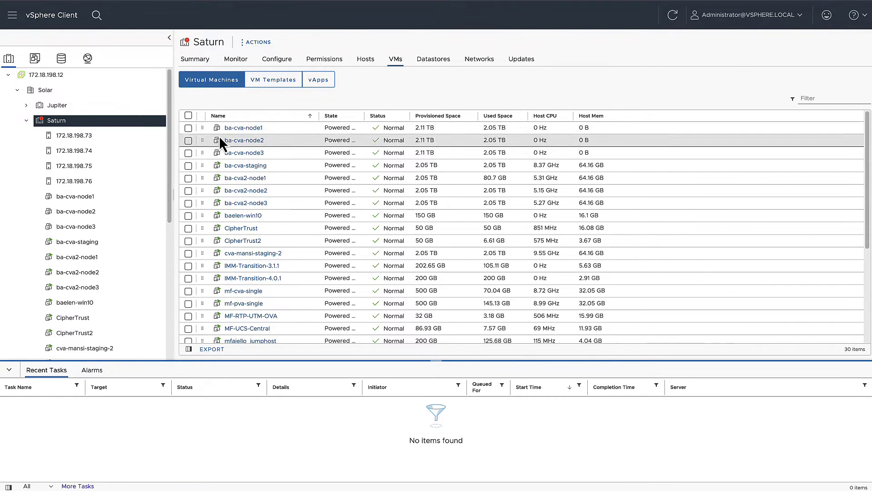
Step: Select the ba-cva-node1, node2 and node3 VMs and bring up their actions menu
left_click(188, 128)
left_click(188, 140)
left_click(188, 153)
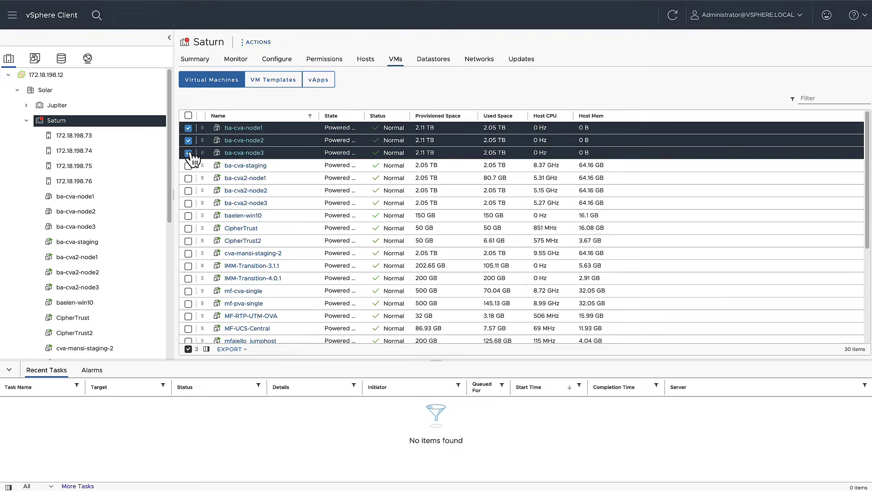
right_click(285, 138)
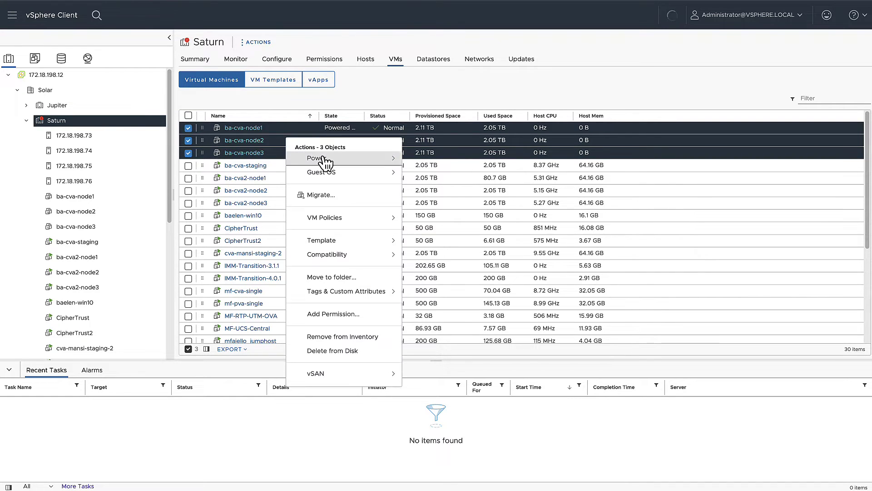
Step: Power on the three nodes and open ba-cva-node1.solar.local past the certificate warning
mouse_move(324, 160)
left_click(420, 166)
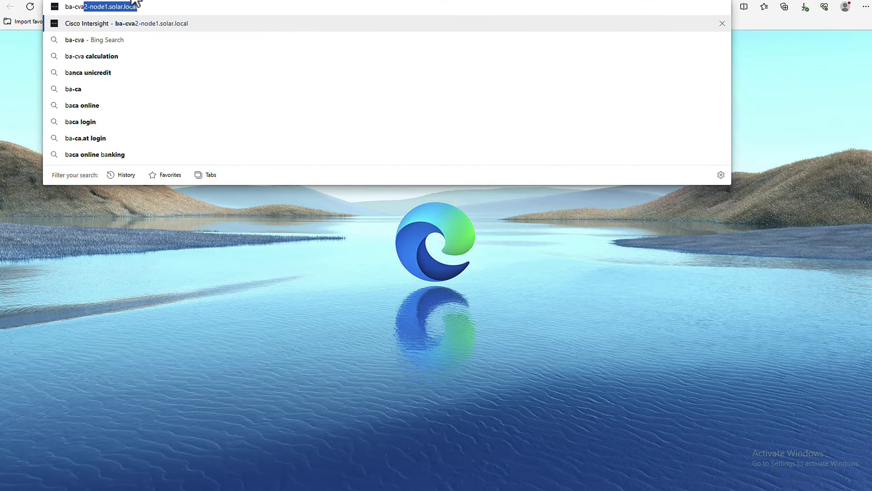
type("node1-vcsha")
key("Return")
left_click(319, 223)
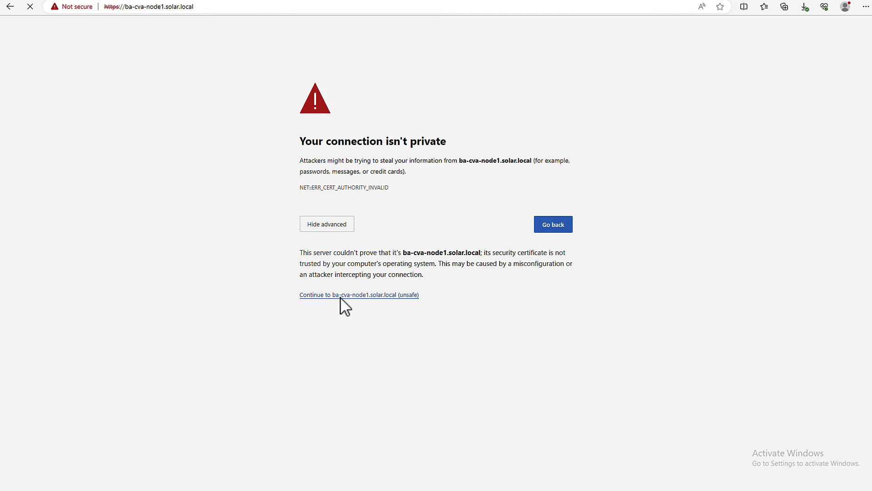
left_click(341, 294)
left_click(758, 423)
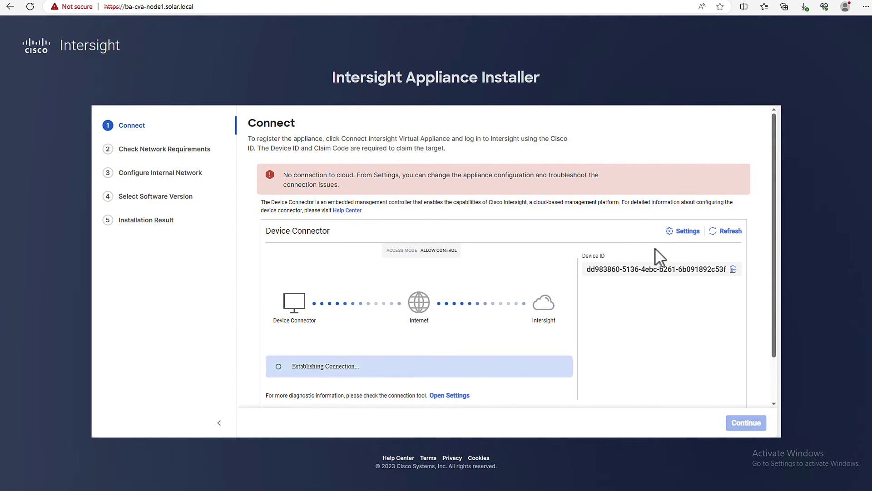
Step: Enable the connector proxy proxy.esl.cisco.com on port 80, save, and refresh the status
left_click(682, 231)
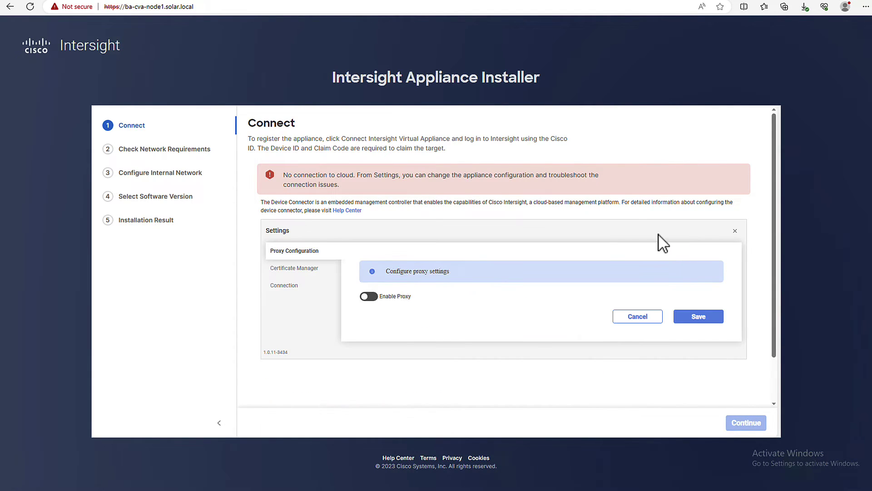
left_click(368, 296)
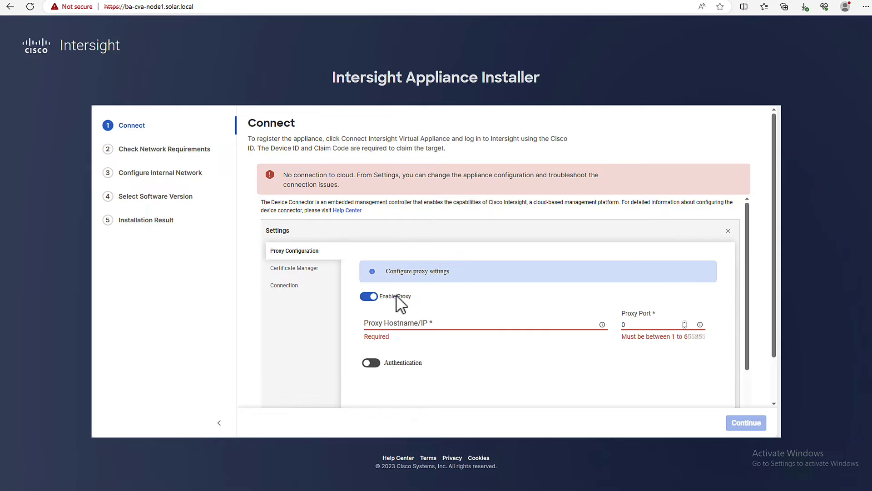
type("proxy")
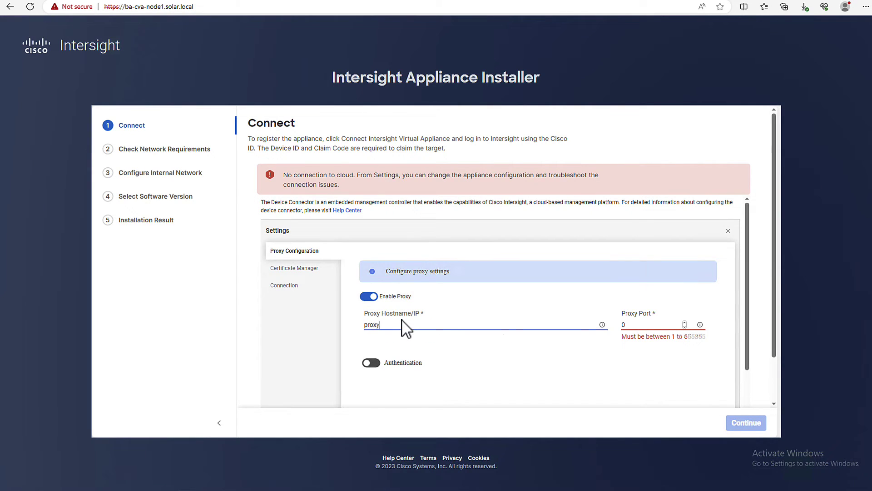
type(".esl.cisc")
type("80")
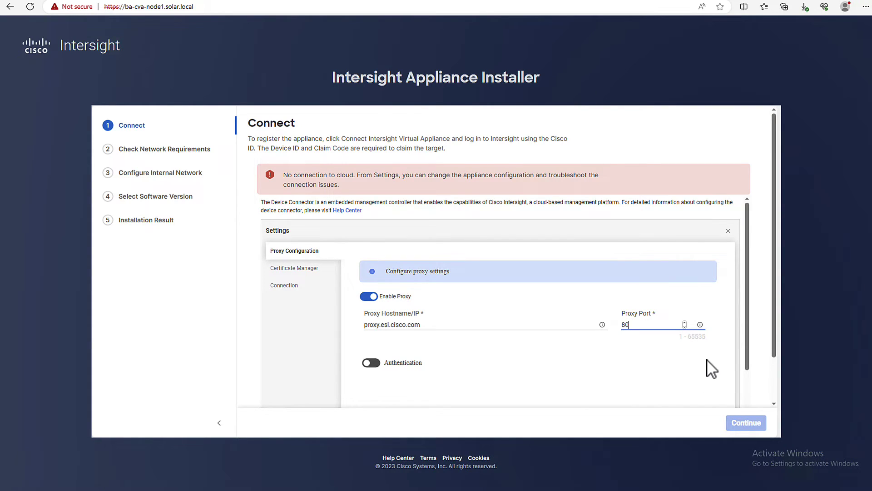
scroll(750, 349, "down", 2)
left_click(706, 377)
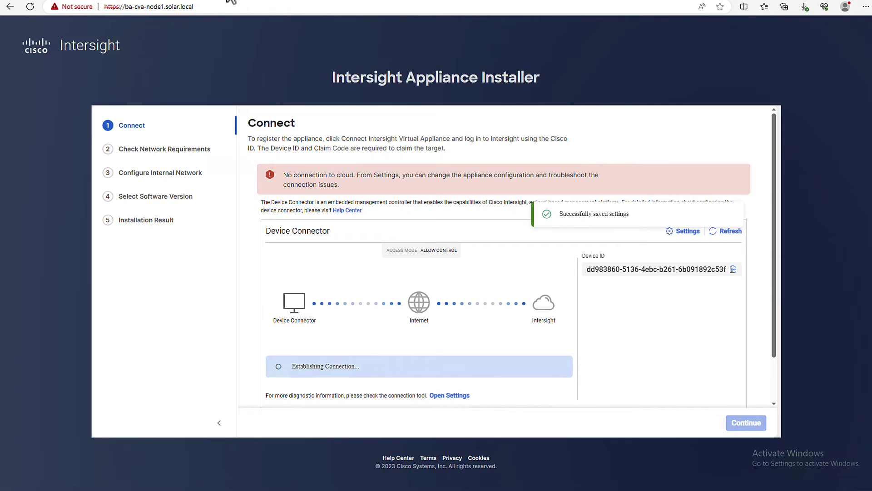
left_click(728, 234)
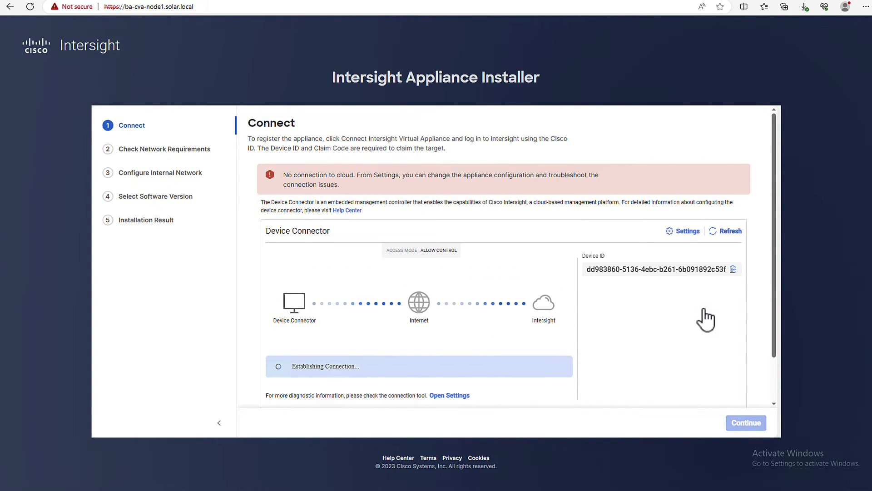
scroll(705, 322, "down", 1)
scroll(706, 326, "up", 1)
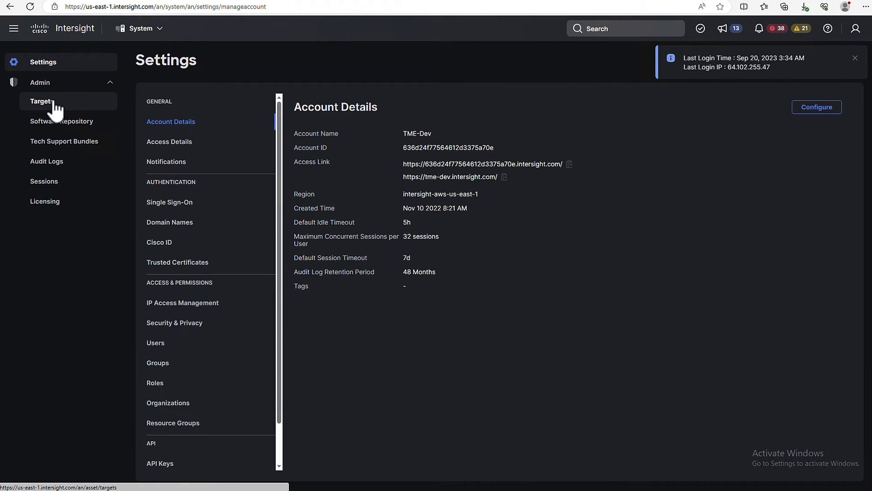
Step: Start claiming a new Cisco Intersight Appliance target from the Targets list
left_click(54, 105)
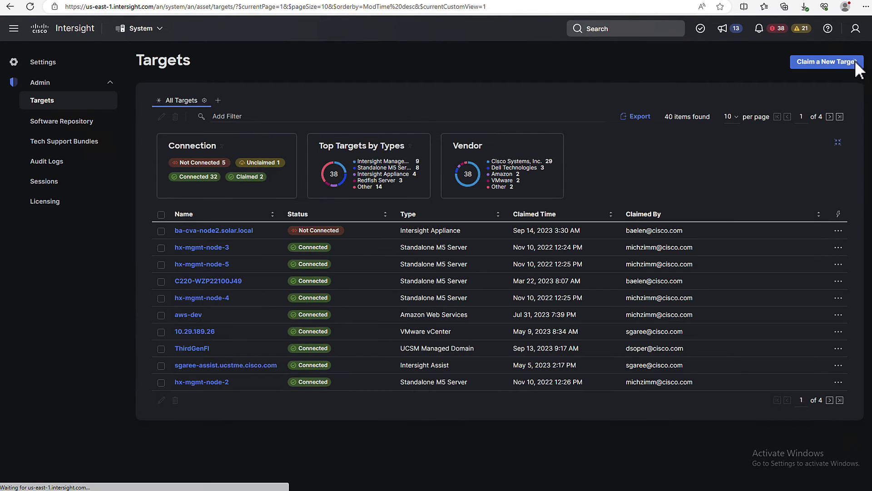
left_click(857, 63)
left_click(493, 226)
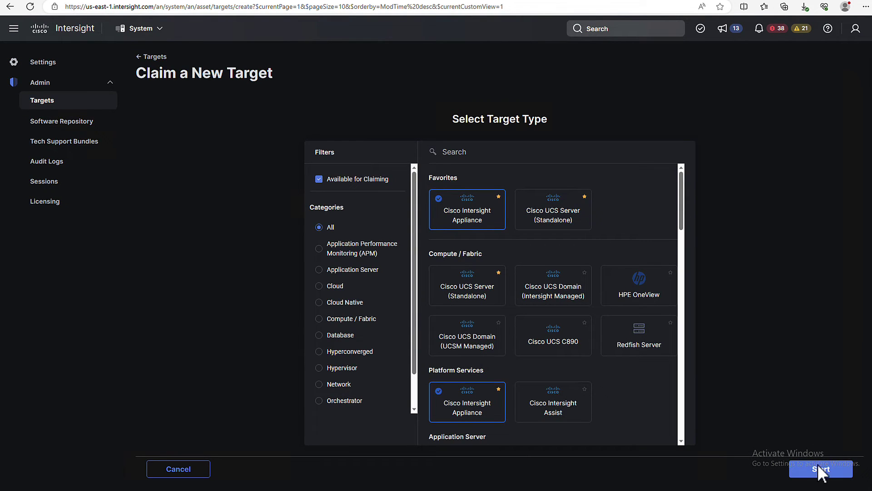
left_click(813, 468)
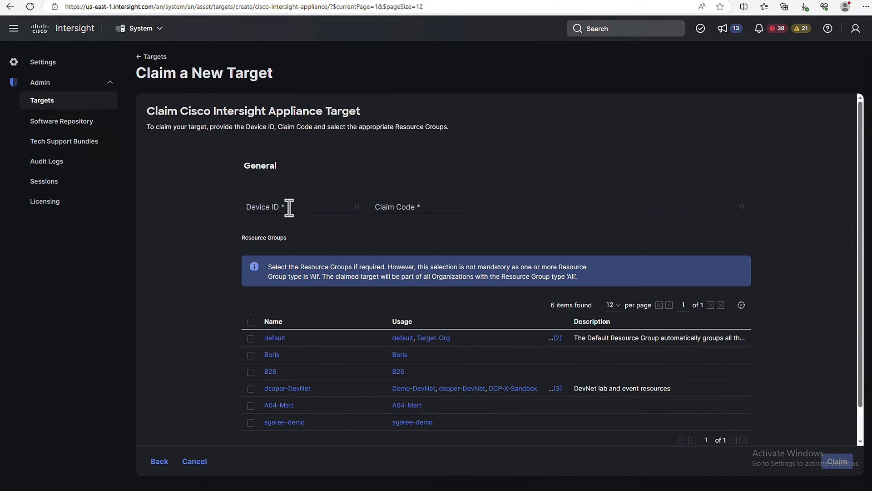
Step: Fill the claim form with the installer's Device ID and claim code, add a resource group, and claim
left_click(289, 207)
left_click(200, 2)
left_click(732, 239)
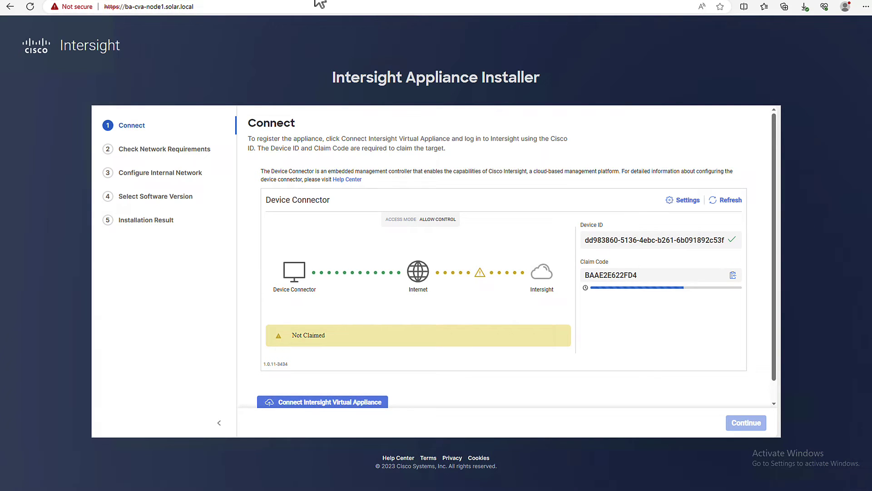
left_click(321, 3)
key("ctrl+v")
left_click(272, 6)
left_click(732, 275)
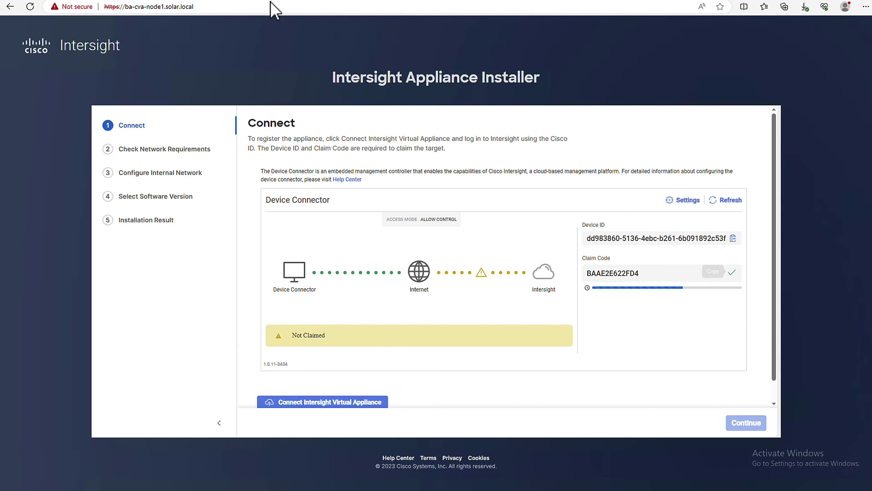
left_click(320, 3)
left_click(416, 213)
key("ctrl+v")
left_click(250, 355)
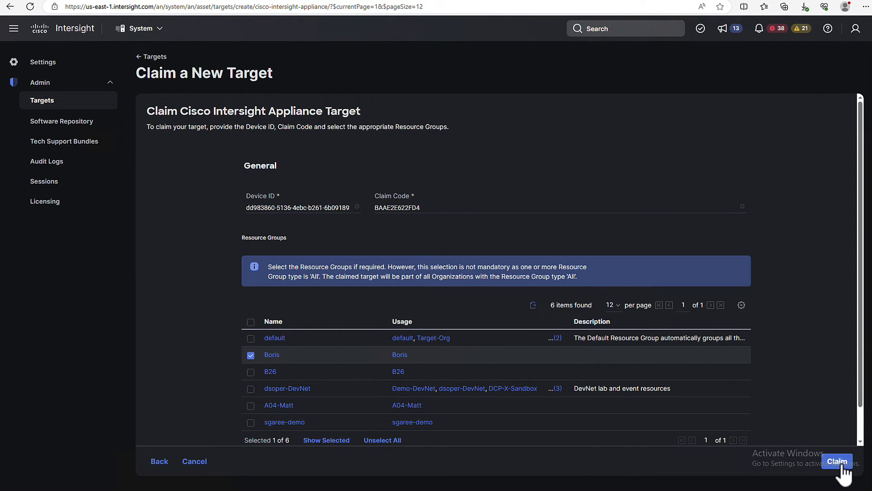
left_click(837, 461)
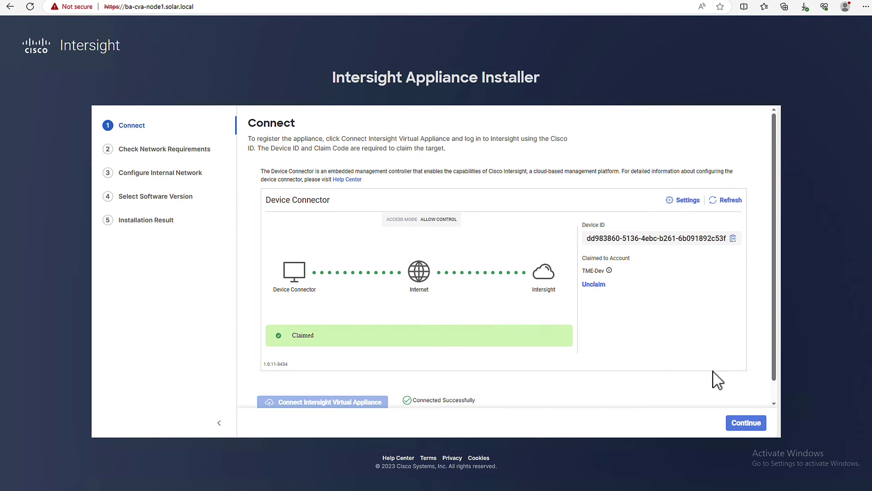
Step: Pass the network checks, keep internal network 172.17.48.0/20, and reach software version selection
left_click(756, 423)
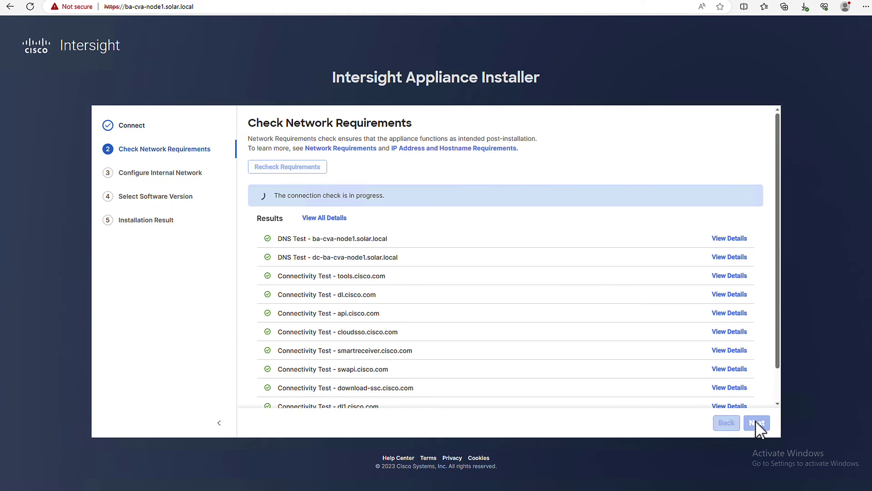
scroll(497, 300, "down", 1)
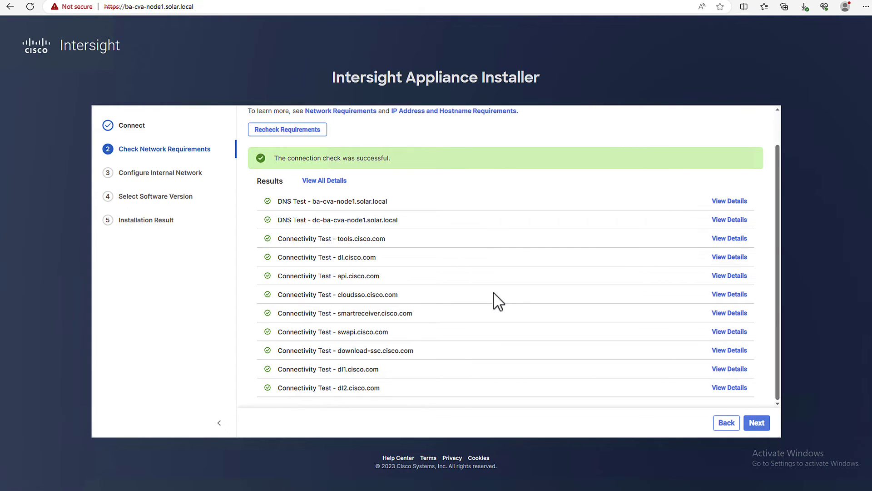
left_click(757, 423)
left_click(760, 427)
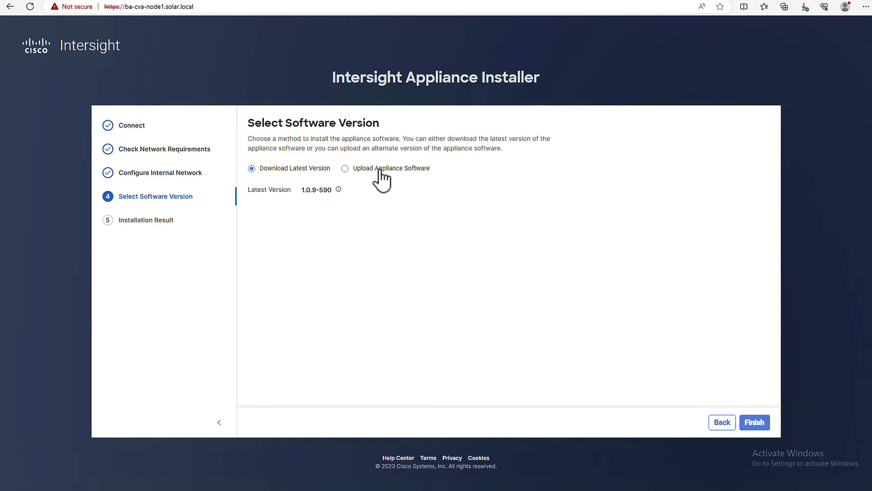
Step: Upload Intersight-appliance-bundle-1.0.9-611.bin from Downloads and start the installation
left_click(378, 171)
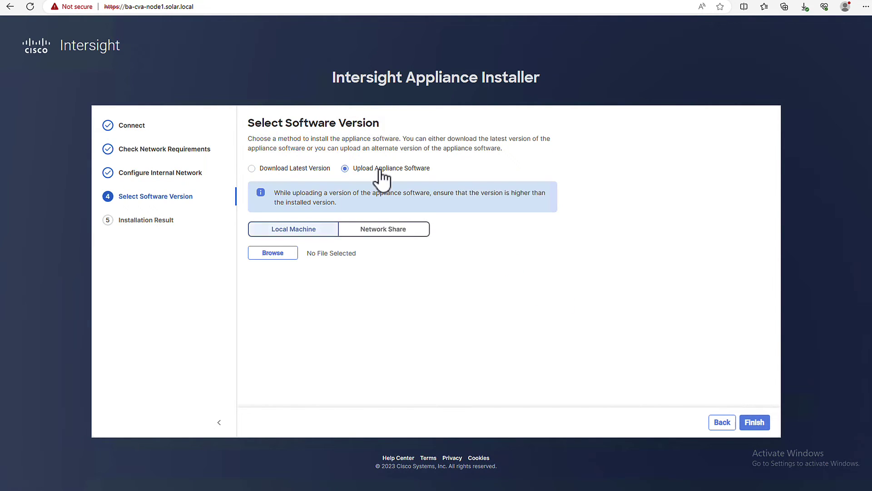
left_click(278, 253)
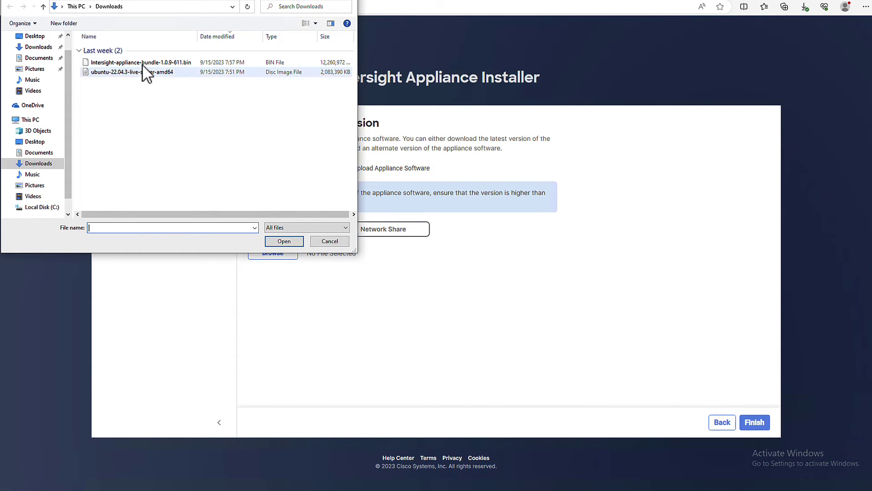
left_click(146, 63)
double_click(146, 63)
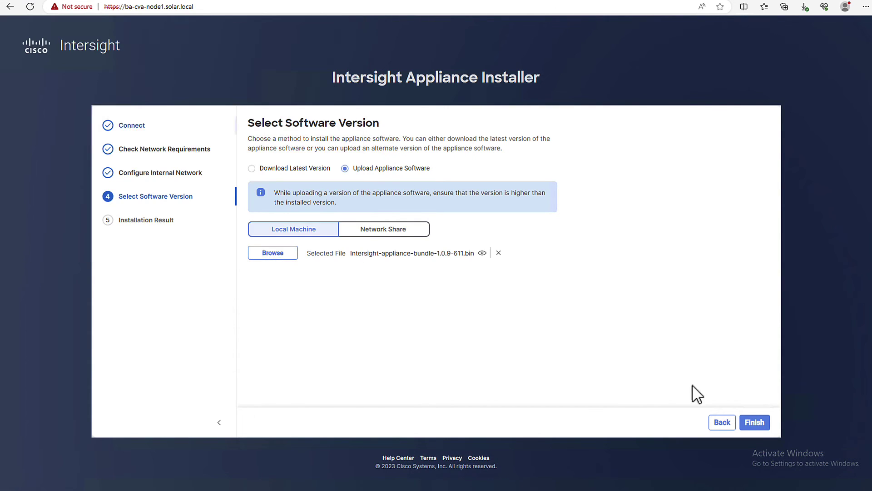
left_click(754, 423)
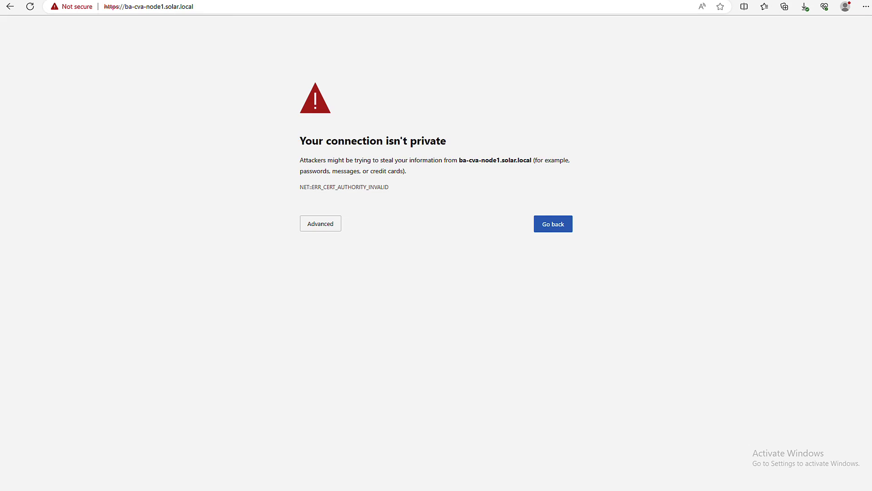
Step: Proceed past the certificate warning and sign in to the appliance as admin
left_click(319, 222)
left_click(364, 296)
left_click(641, 189)
type("admin")
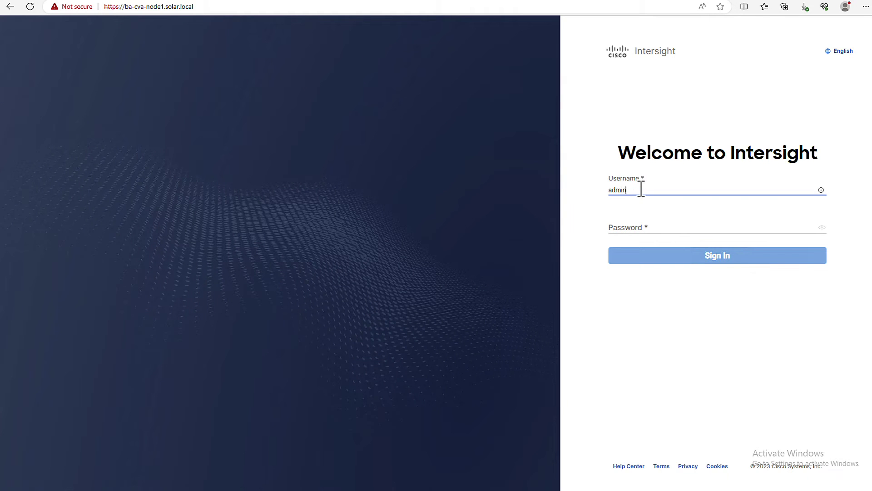
key("Tab")
type("********")
key("Return")
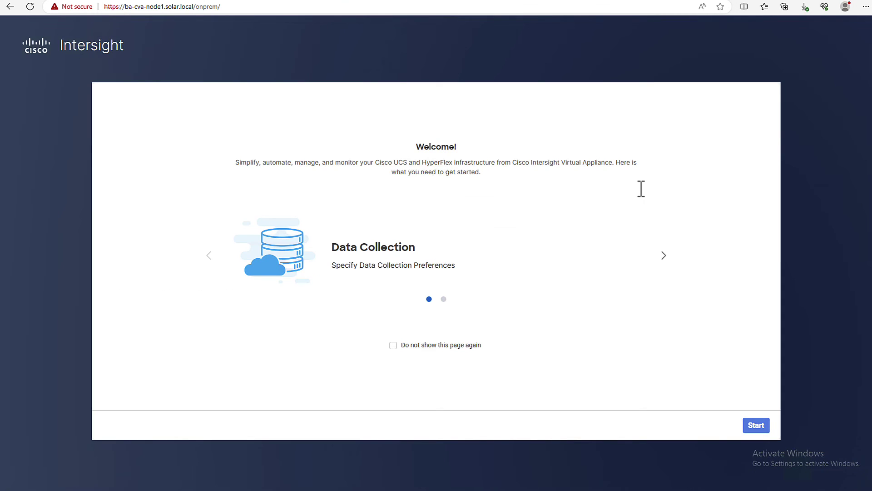
Step: Run the setup wizard and register the licence with the pasted authorization code
left_click(754, 426)
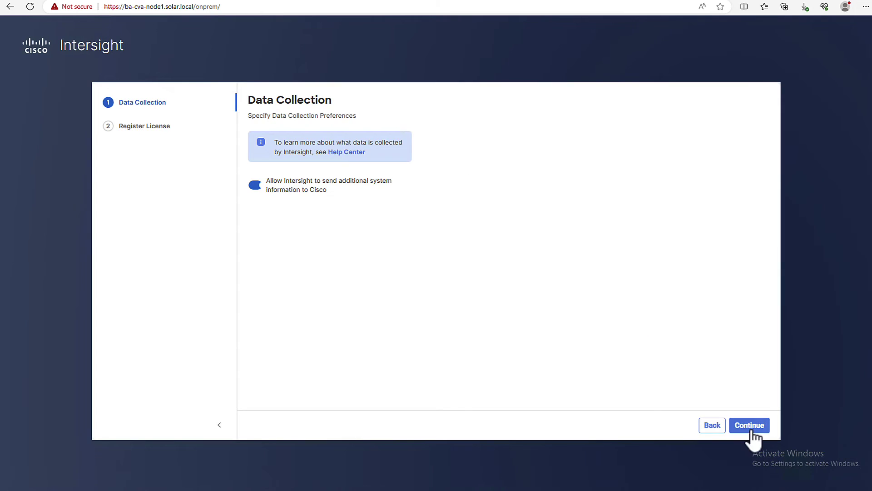
left_click(753, 428)
left_click(331, 219)
key("ctrl+v")
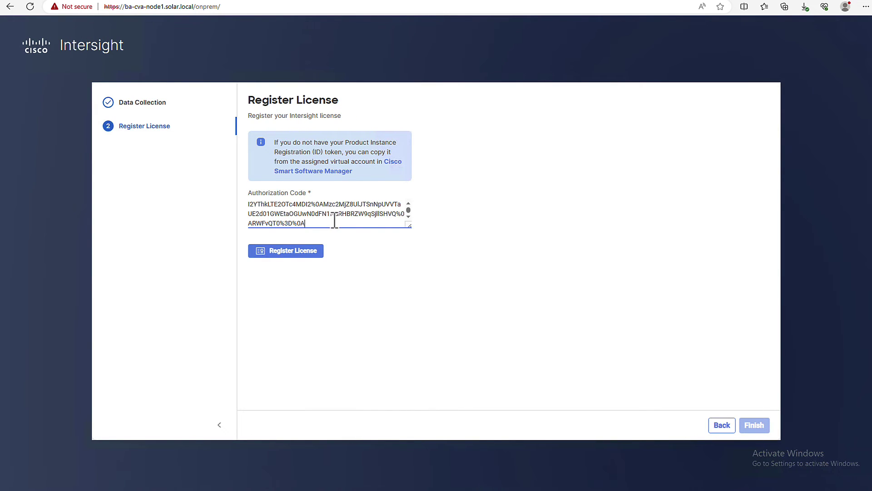
left_click(302, 253)
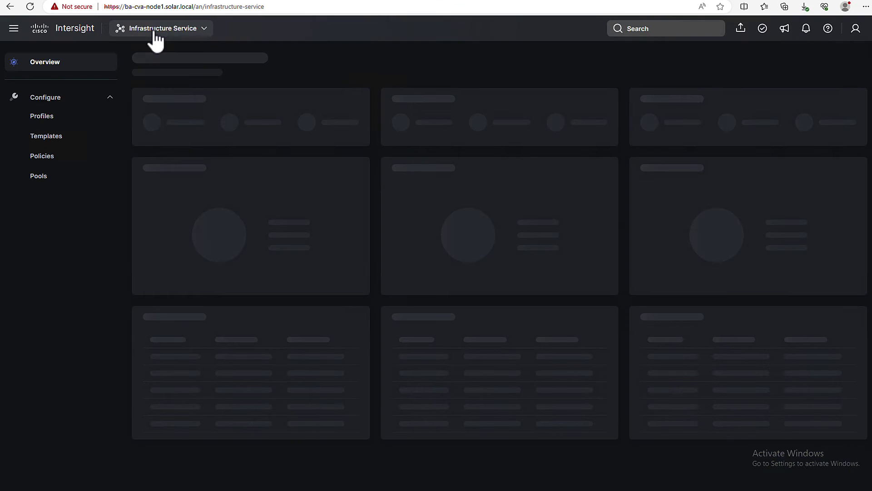
Step: View the appliance node list under System settings, then begin entering the ba-cva-node2 address
left_click(155, 32)
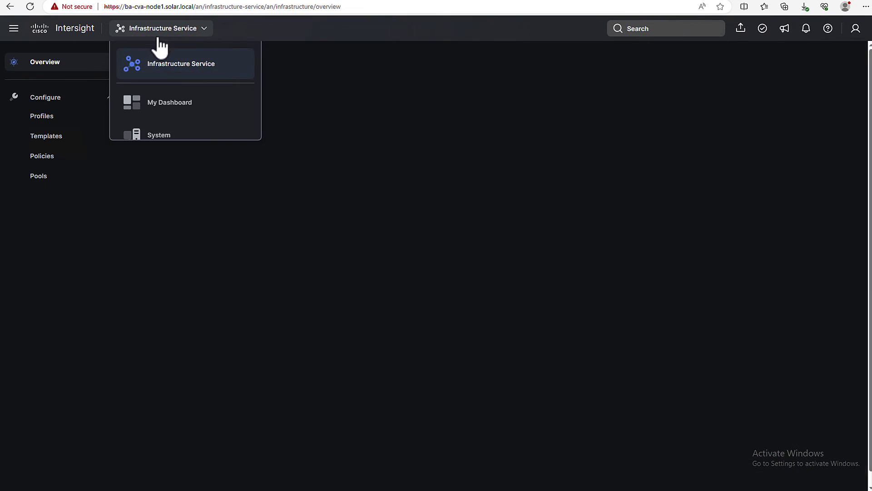
left_click(157, 136)
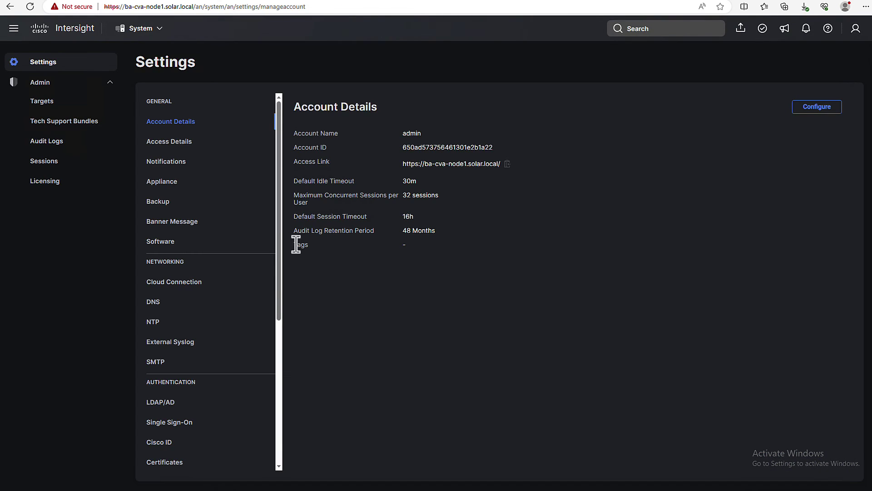
left_click(169, 184)
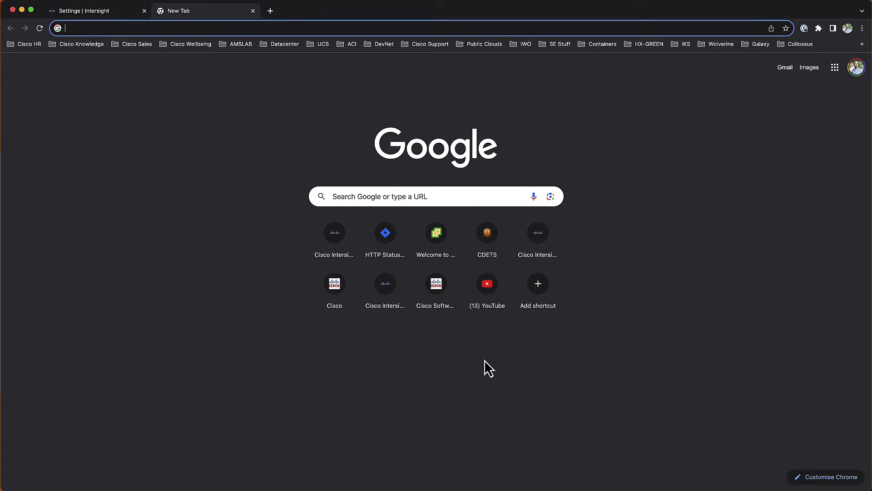
type("ba-cva-node2.solar.local")
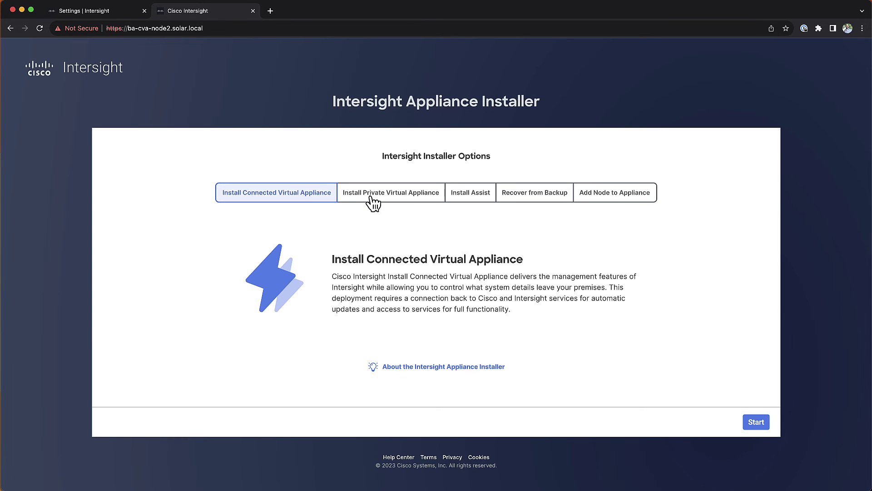
Step: Join ba-cva-node2 to appliance ba-cva-node1.solar.local with the admin password, then refresh node1's appliance node list
left_click(619, 202)
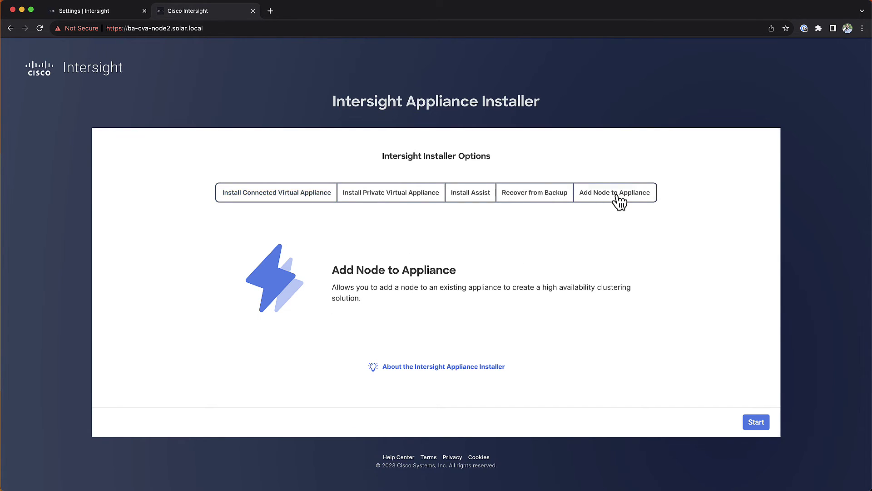
left_click(758, 420)
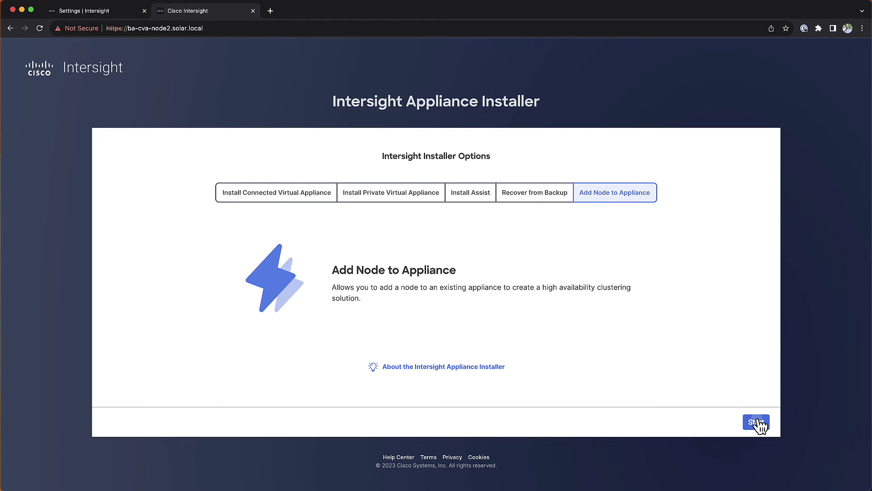
left_click(756, 423)
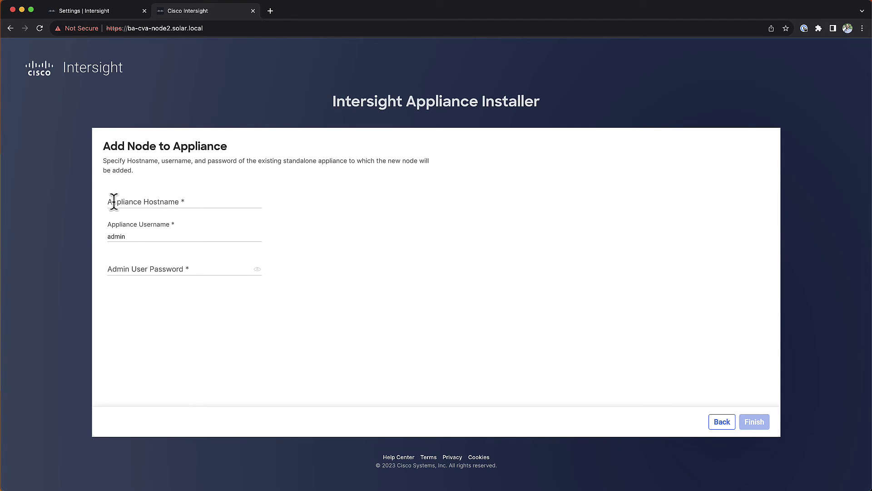
left_click(161, 200)
type("ba-cva-node1.solar.local")
key("Tab")
type("***")
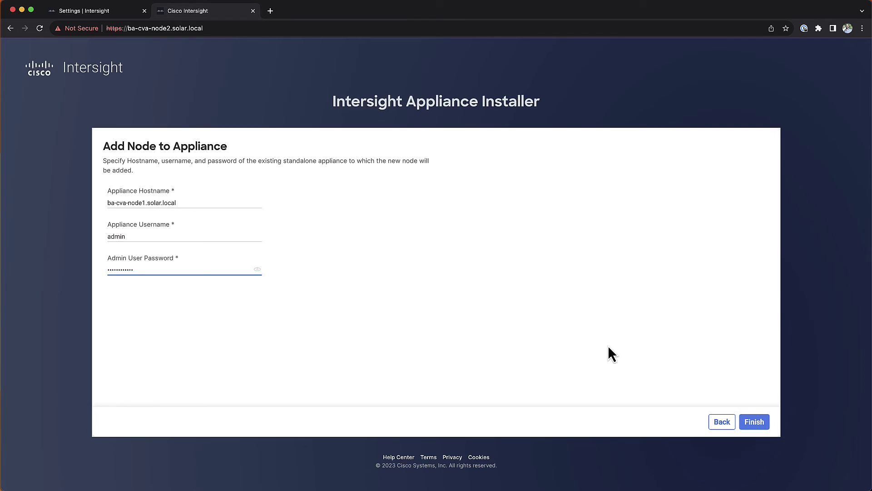
left_click(753, 423)
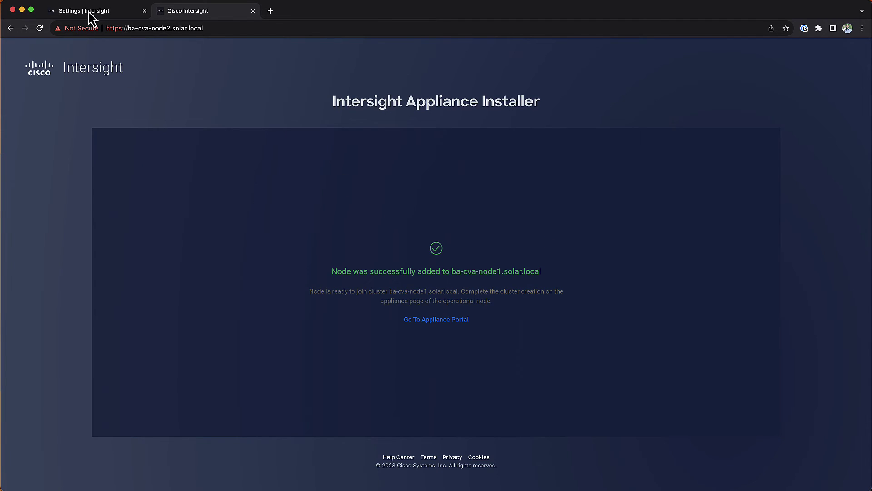
left_click(88, 10)
left_click(172, 206)
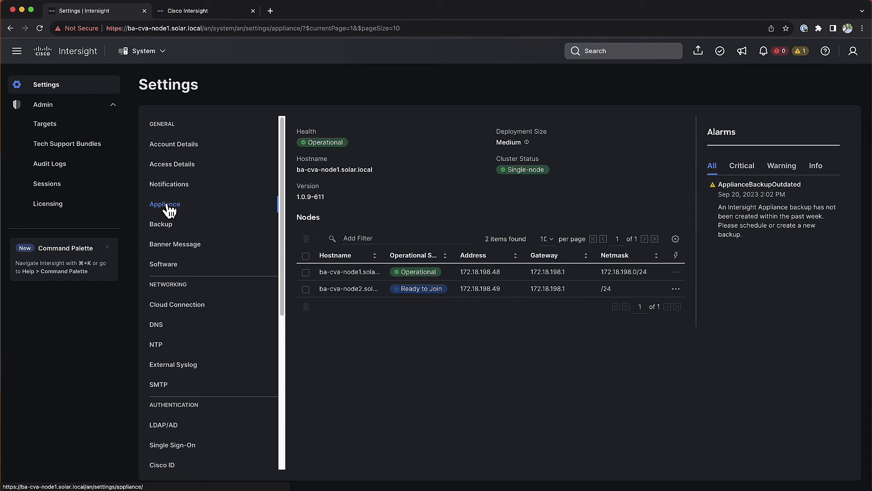
Step: Load ba-cva-node3 in a new browser tab and start the Add Node to Appliance workflow
left_click(270, 10)
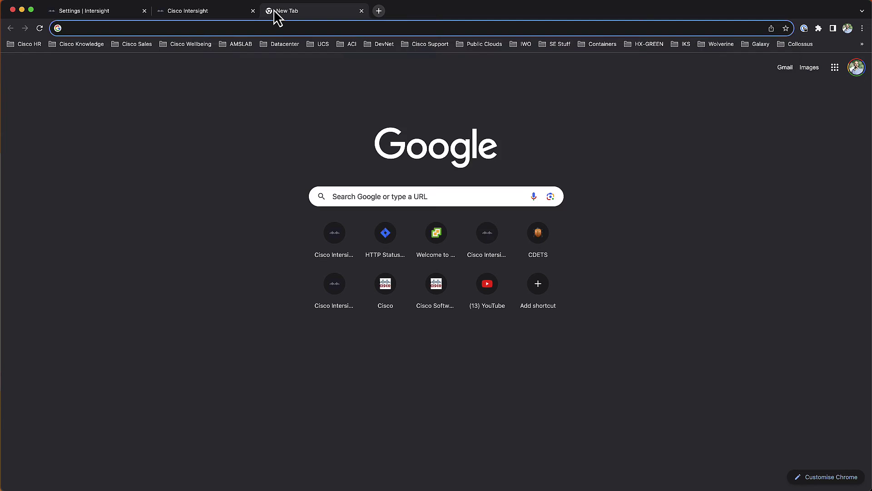
type("ba-cva-node3")
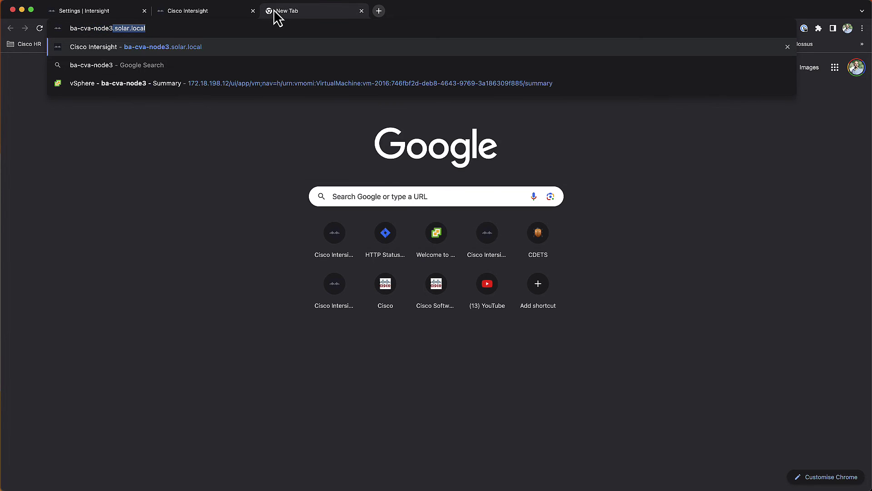
key("Return")
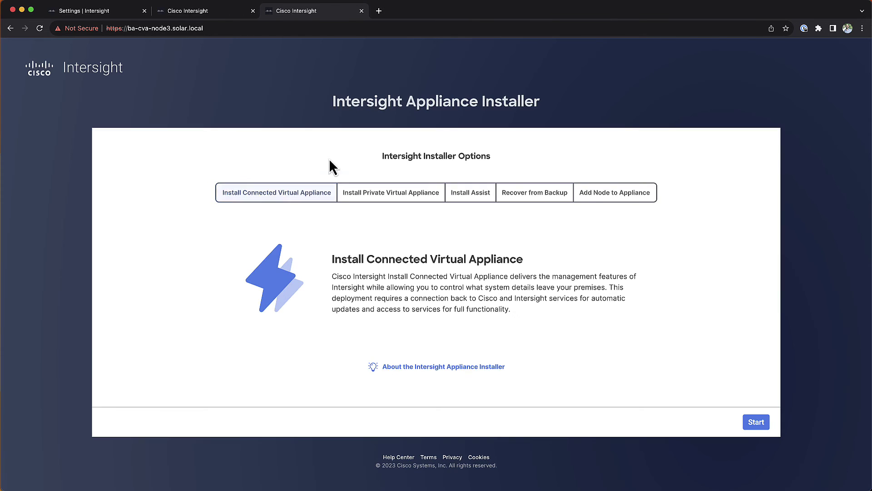
left_click(608, 196)
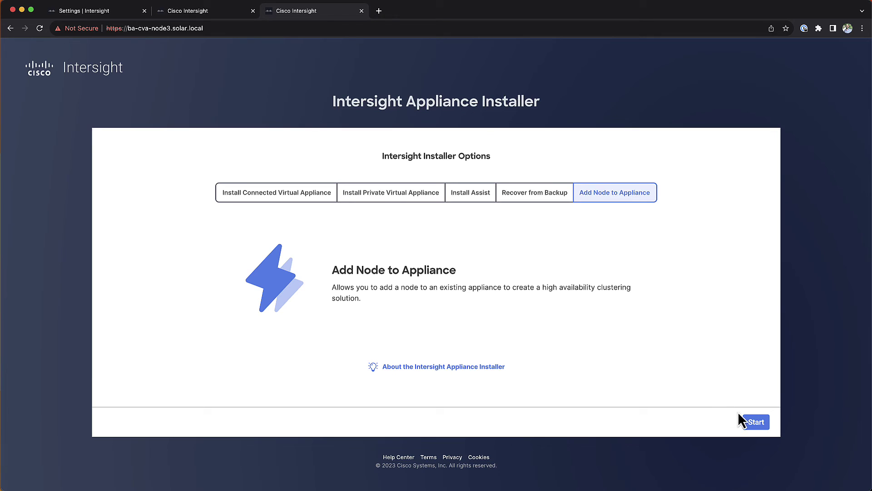
left_click(758, 422)
Step: Join node3 to ba-cva-node1.solar.local with the admin password, then open node1's appliance portal
left_click(177, 200)
type("ba-cva-node1.solar.local")
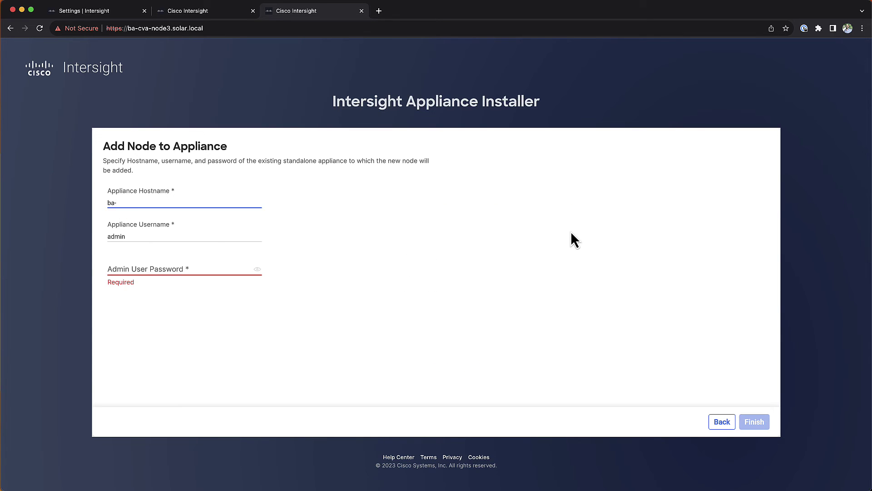
key("Tab")
key("Tab")
type("************")
key("Return")
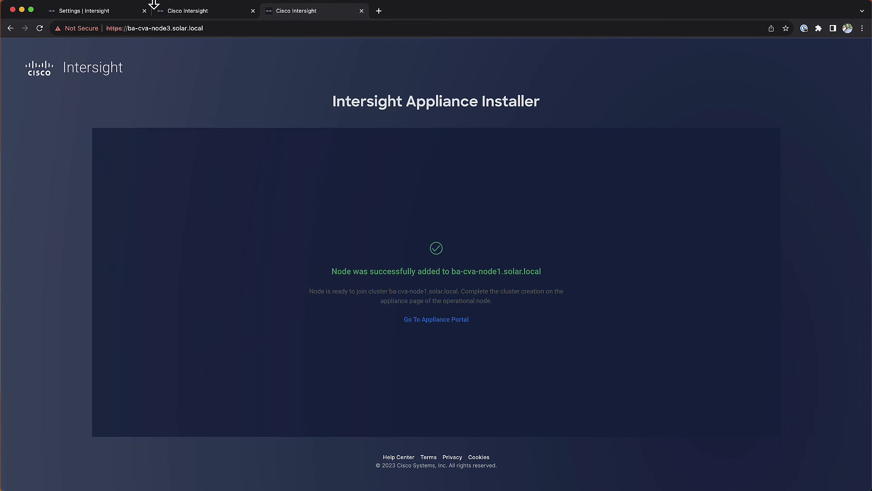
left_click(427, 319)
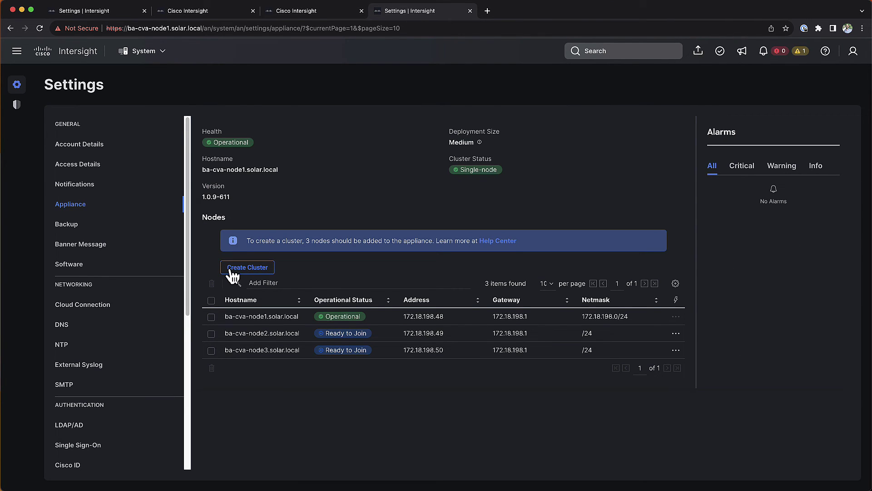
Step: Create the three-node cluster from the Appliance page and confirm the irreversible Create Cluster warning
left_click(229, 269)
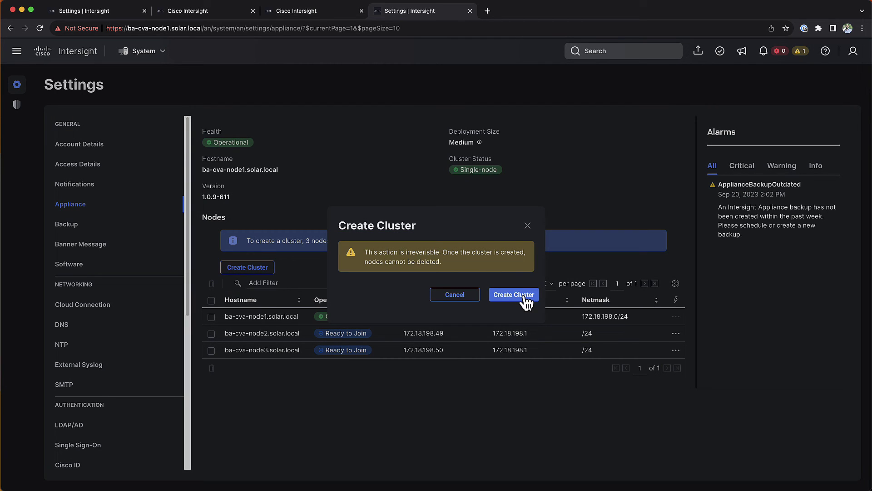
left_click(523, 296)
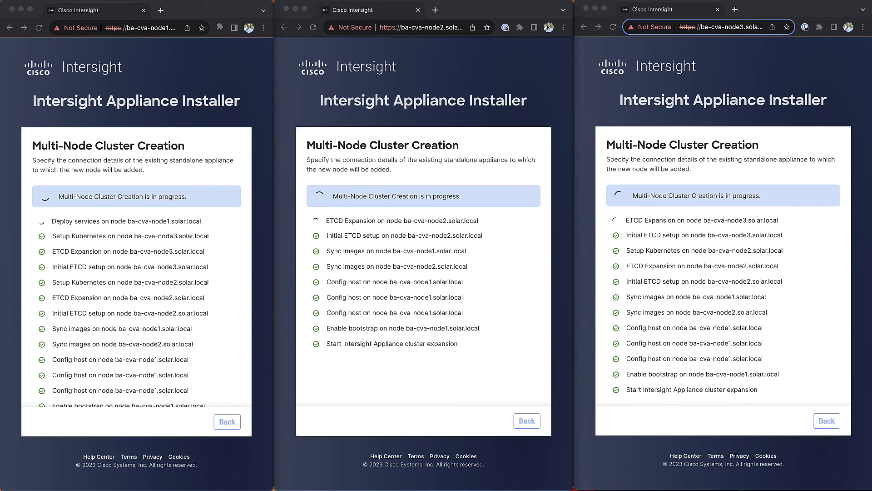
Step: Reload the three nodes' pages and proceed past each certificate warning
left_click(39, 28)
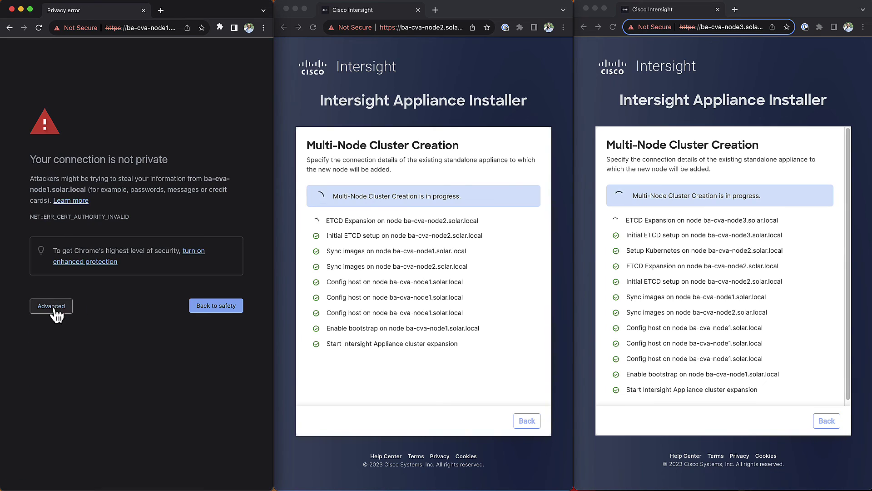
left_click(43, 360)
left_click(313, 27)
left_click(612, 27)
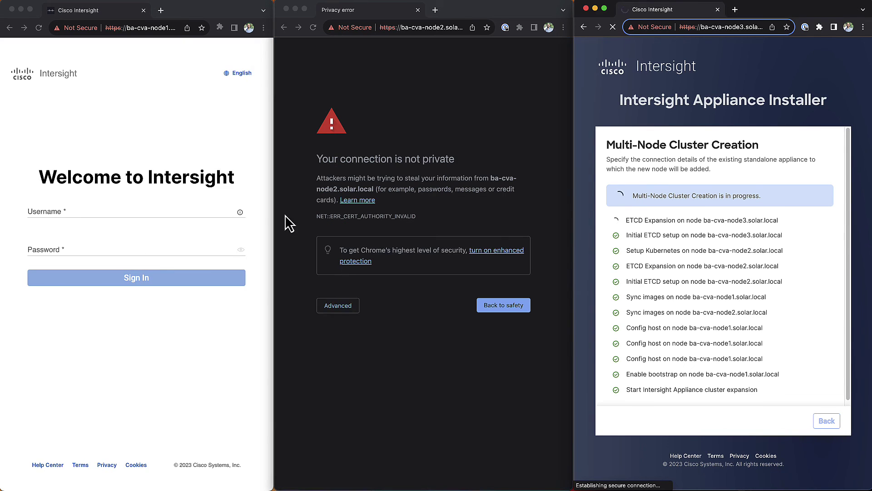
left_click(311, 302)
left_click(377, 385)
left_click(629, 305)
Step: Sign in as admin with the account password on the first and second nodes
left_click(125, 211)
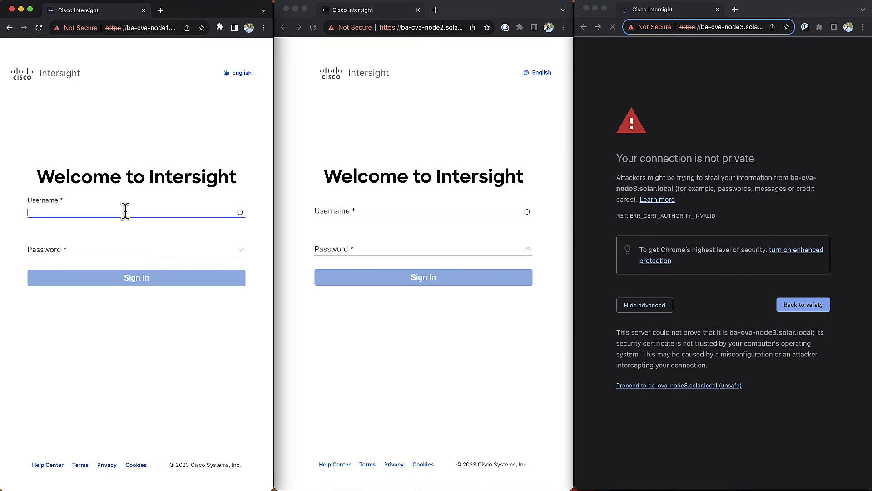
type("admin")
key("Tab")
type("••••••••••••")
left_click(356, 218)
type("admin")
key("Tab")
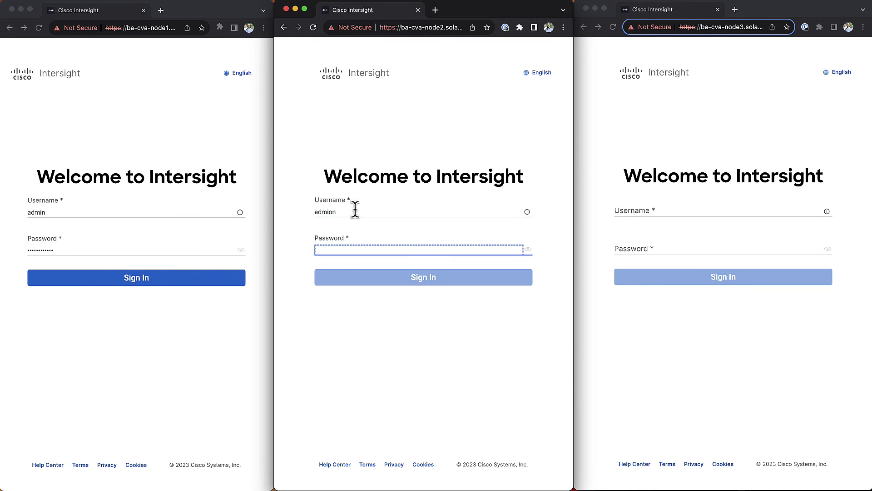
type("••••••••••••")
key("Return")
left_click(220, 274)
left_click(220, 275)
Step: Sign in as admin on the third node and dismiss every node's last-login notice
left_click(643, 211)
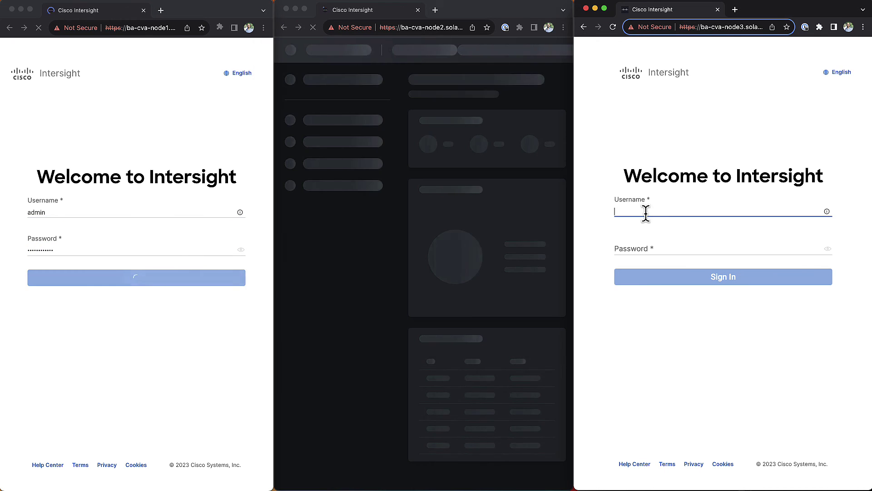
type("admin")
key("Tab")
type("••••••••••••")
key("Return")
left_click(554, 80)
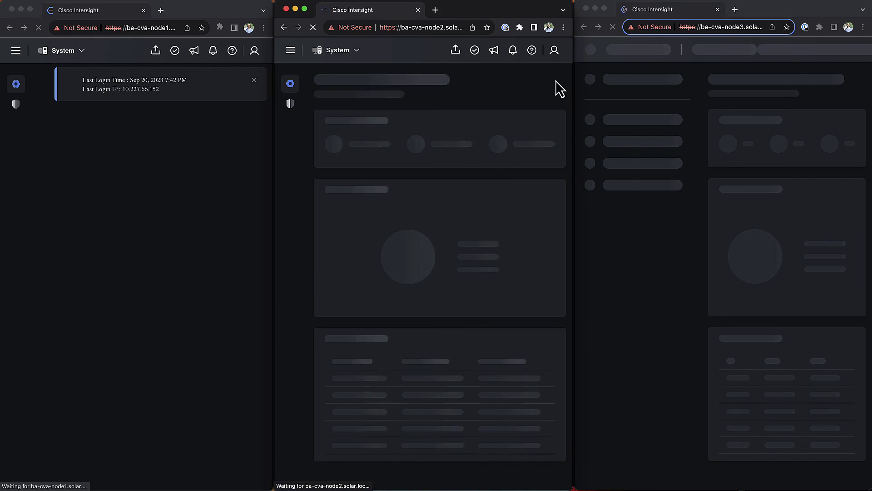
left_click(852, 80)
left_click(255, 81)
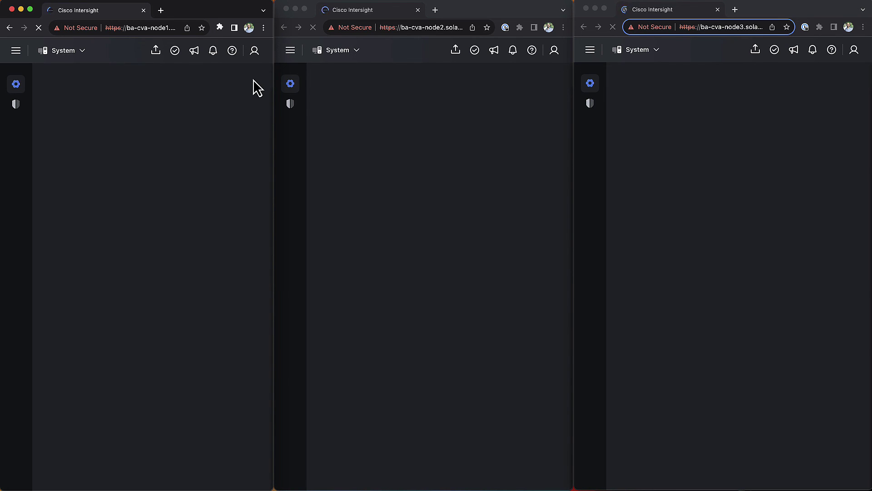
Step: Show Settings > Appliance on the second and first nodes, confirming all three nodes Operational
left_click(342, 205)
left_click(343, 206)
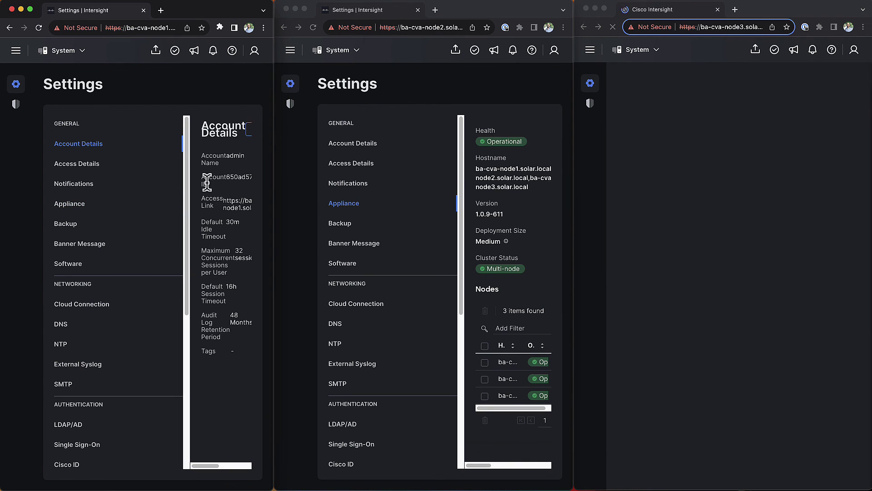
left_click(68, 207)
left_click_drag(274, 210, 871, 202)
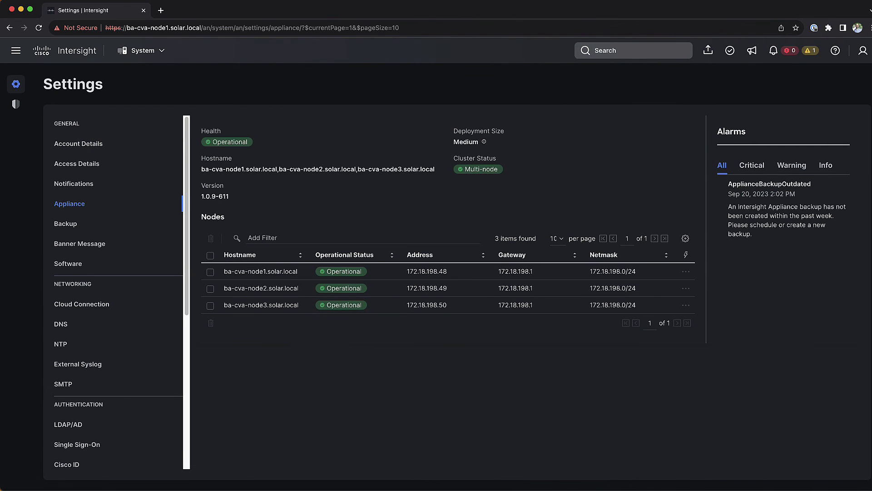